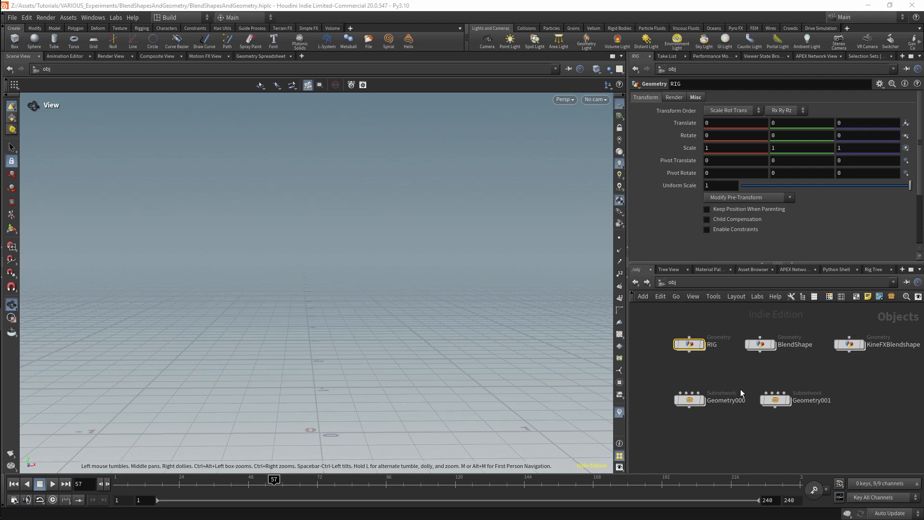
Open the RIG geometry network and examine the character's head and upper body up close
scroll(736, 371, "up", 2)
middle_click_drag(680, 339, 701, 375)
double_click(702, 376)
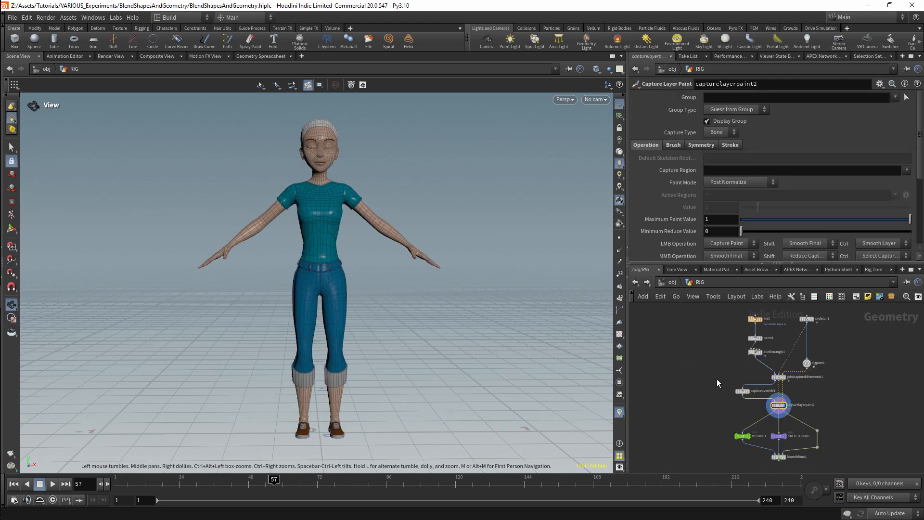
middle_click_drag(403, 200, 421, 272)
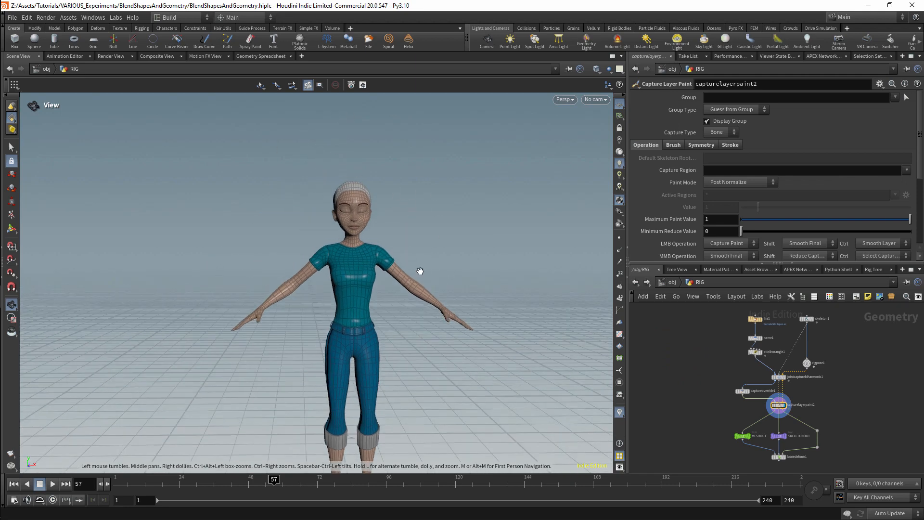
right_click_drag(421, 273, 417, 215)
middle_click_drag(423, 208, 456, 291)
right_click_drag(456, 291, 457, 223)
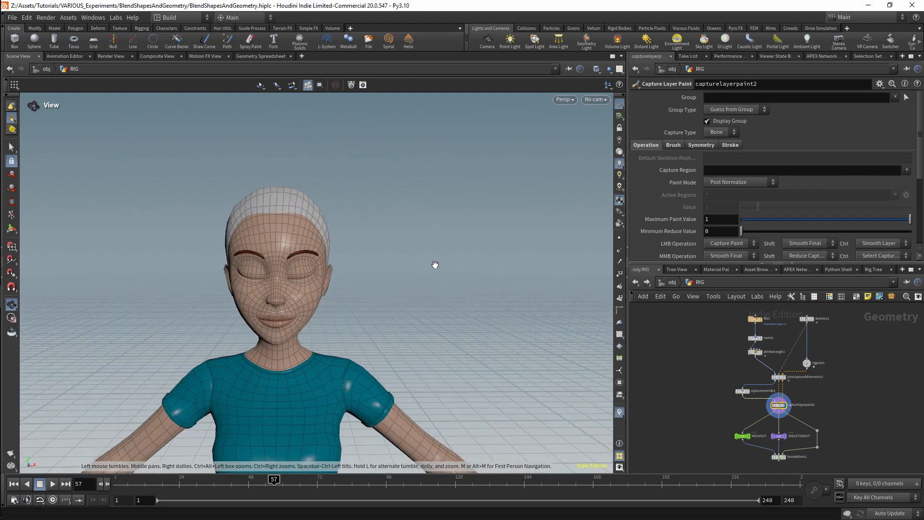
left_click_drag(435, 266, 385, 272)
middle_click_drag(366, 277, 417, 178)
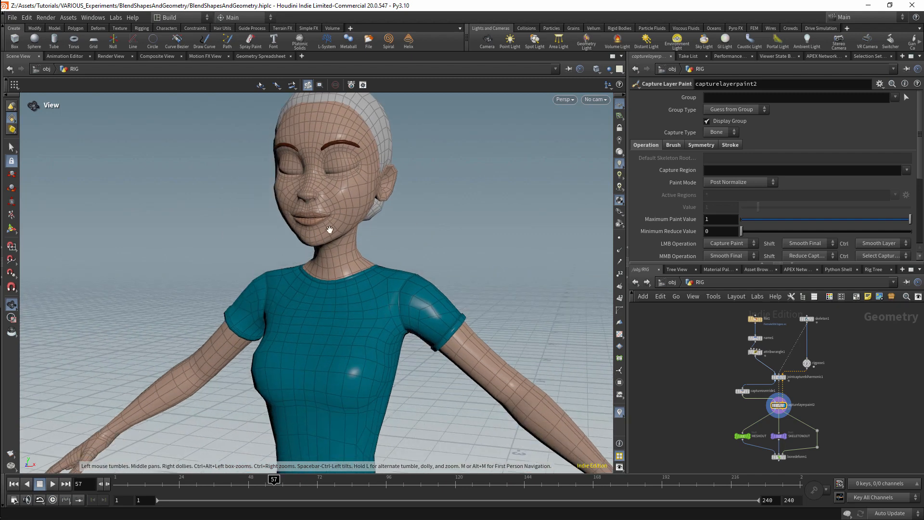
Select rigpose1, display the bonedeform1 result and scrub the timeline to review the head animation, ending on frame 1
scroll(837, 366, "up", 3)
left_click(805, 343)
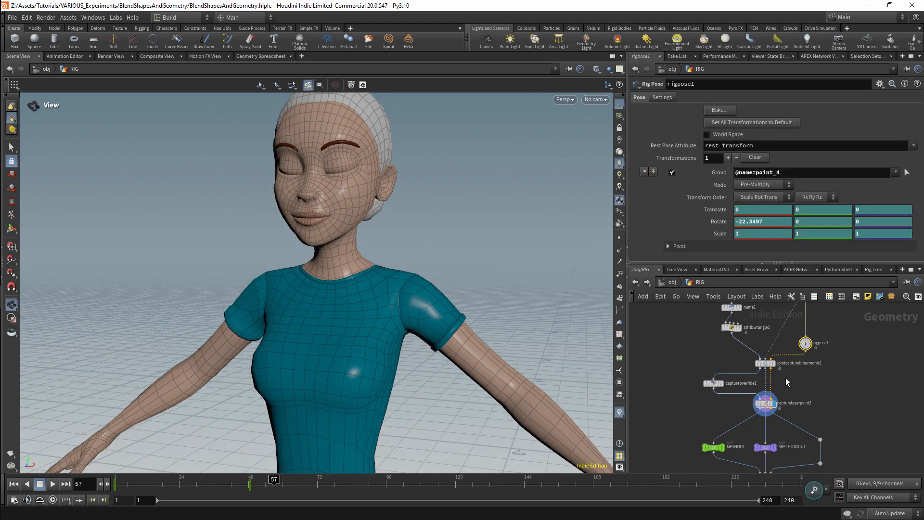
middle_click_drag(664, 397, 668, 334)
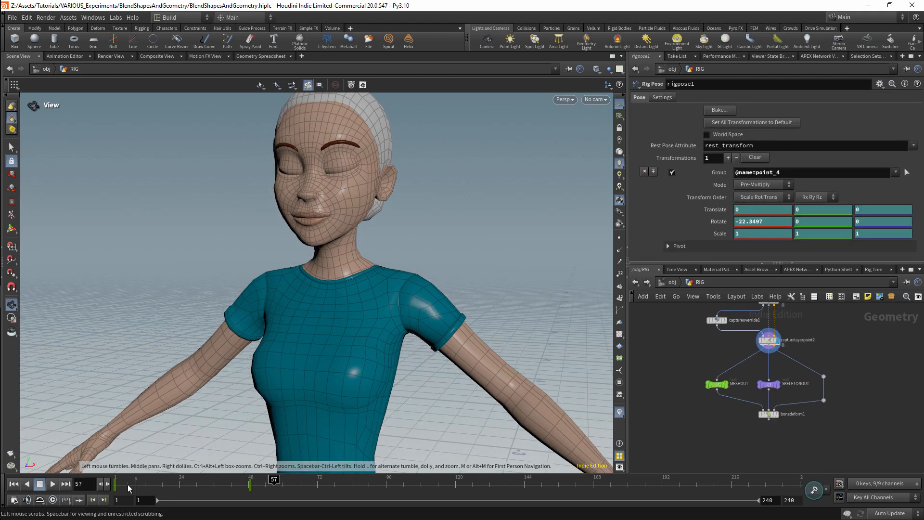
left_click_drag(142, 479, 234, 479)
left_click(777, 414)
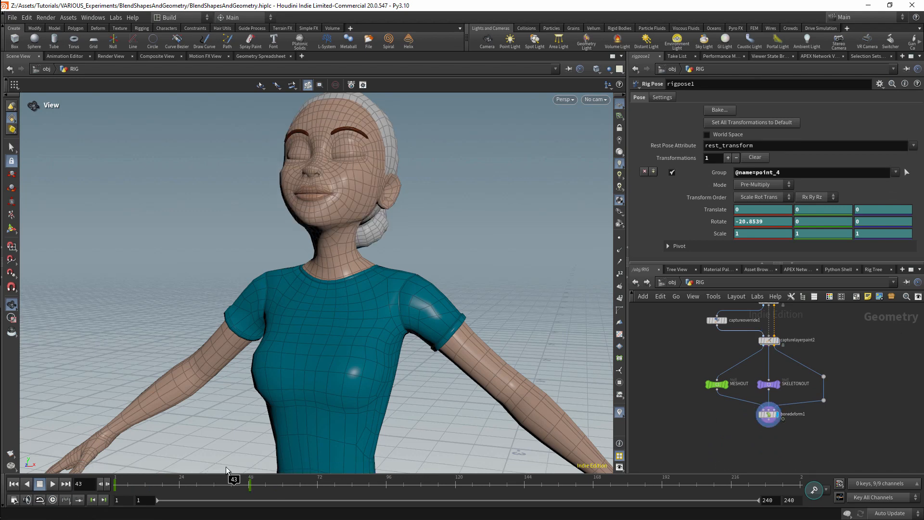
left_click_drag(234, 479, 115, 455)
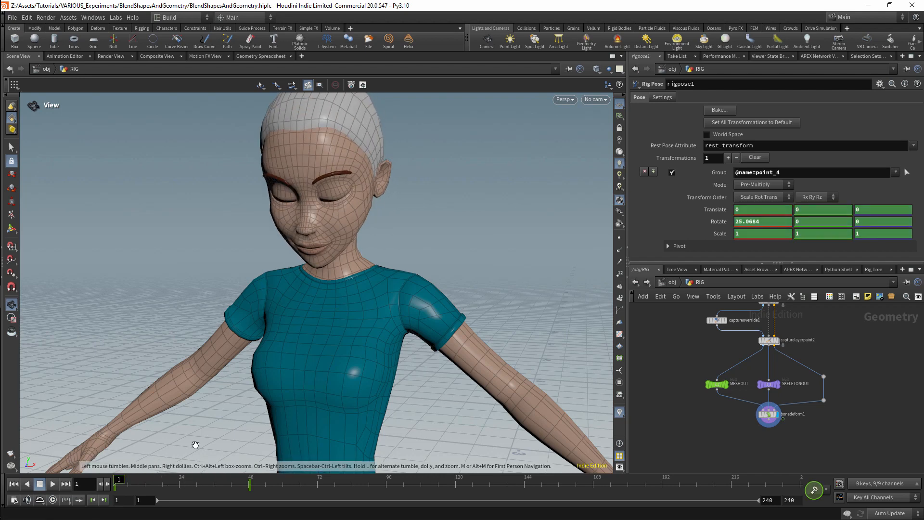
Display the rigpose1 node and activate its Rig Pose tool to examine the skeleton's joint chain
middle_click_drag(797, 343, 790, 408)
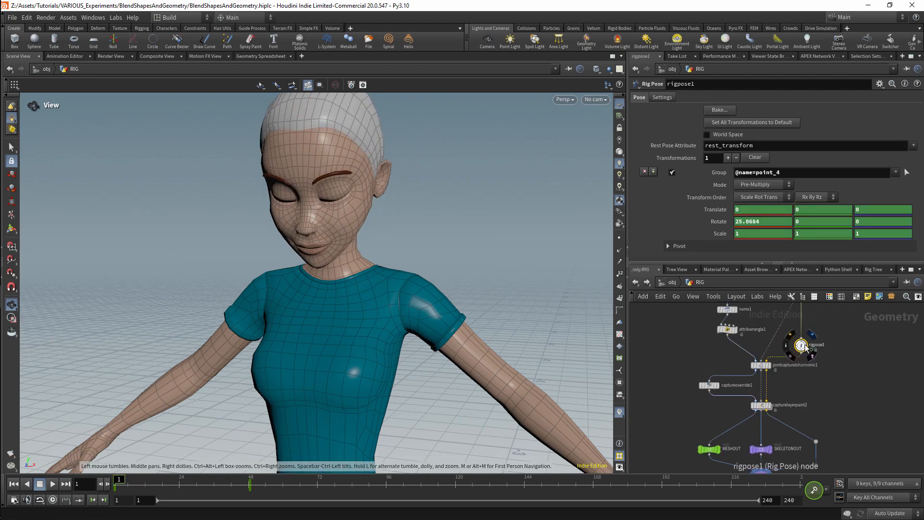
left_click(811, 345)
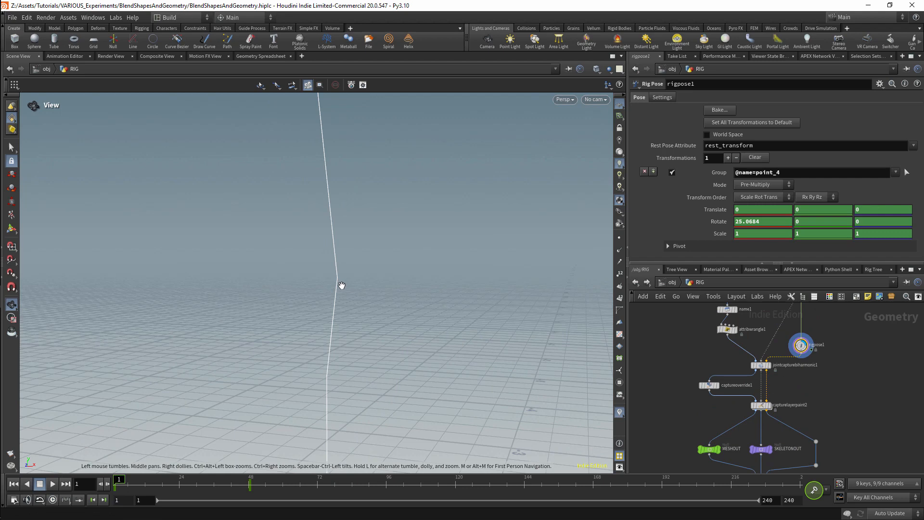
key("Return")
right_click_drag(374, 262, 387, 280, "alt")
left_click_drag(396, 283, 312, 272, "alt")
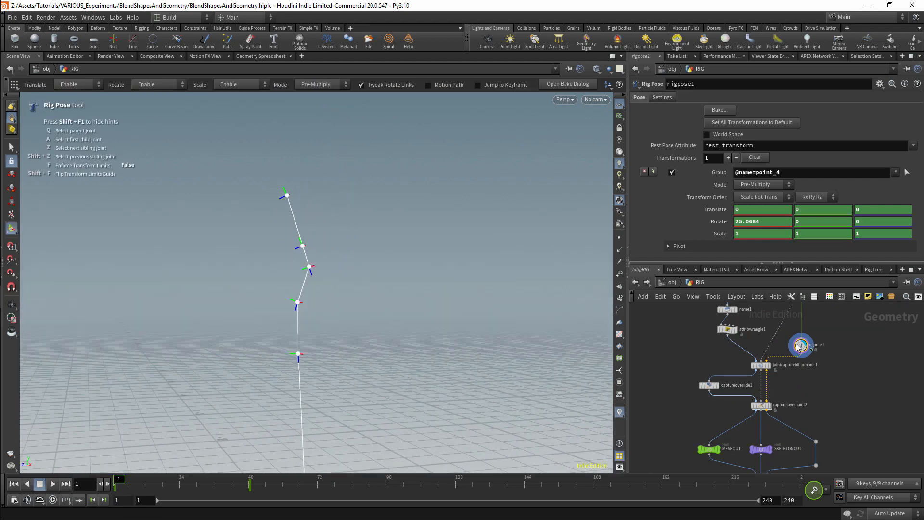
mouse_move(854, 363)
middle_mouse_down()
mouse_move(850, 405)
mouse_move(846, 377)
middle_mouse_up()
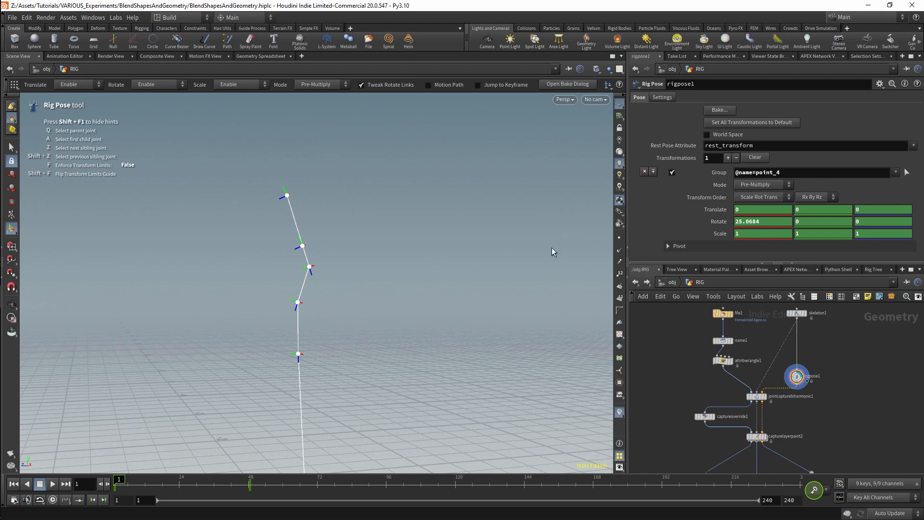
Examine rigpose1's point data in the geometry spreadsheet, and the primitive name attribute of attribwrangle1
left_click(260, 56)
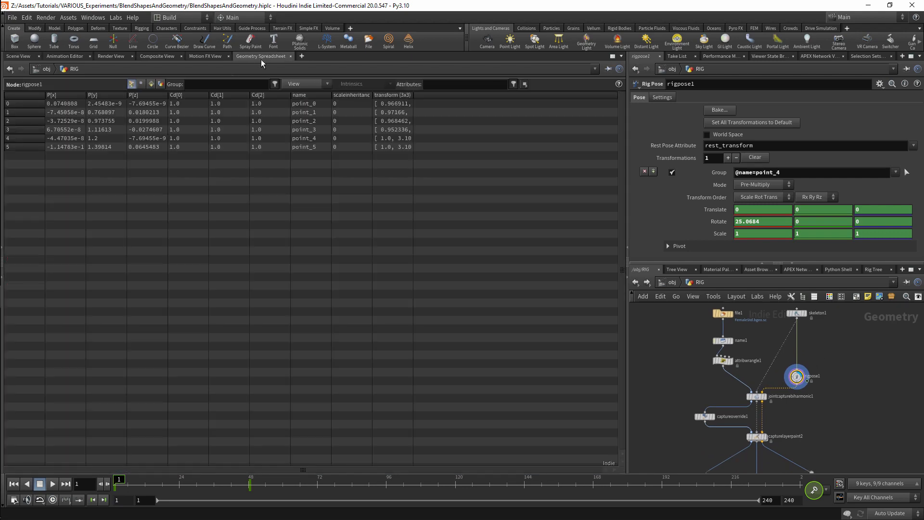
left_click(722, 361)
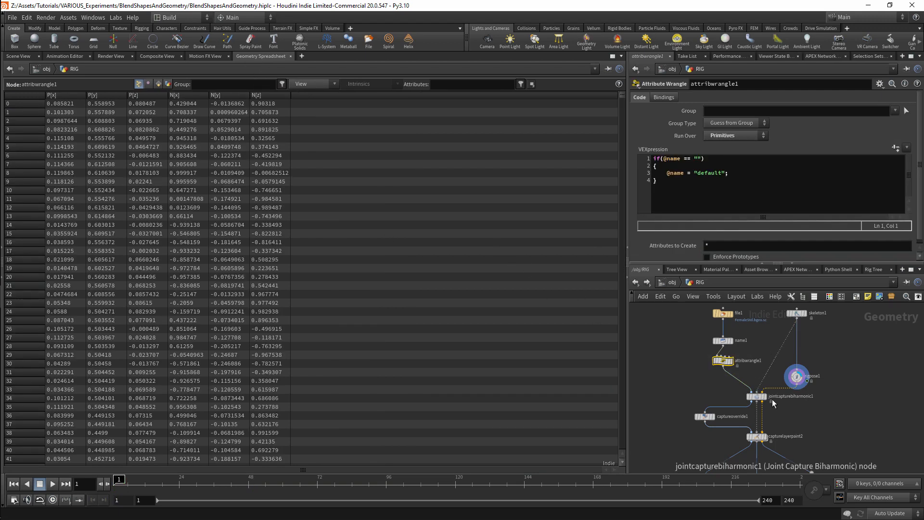
left_click(158, 84)
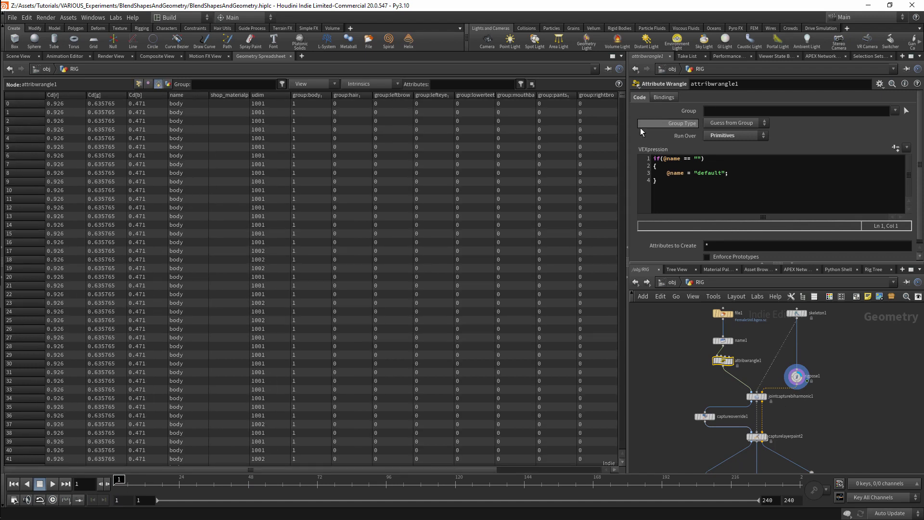
scroll(622, 100, "down", 5)
left_click_drag(622, 98, 625, 452)
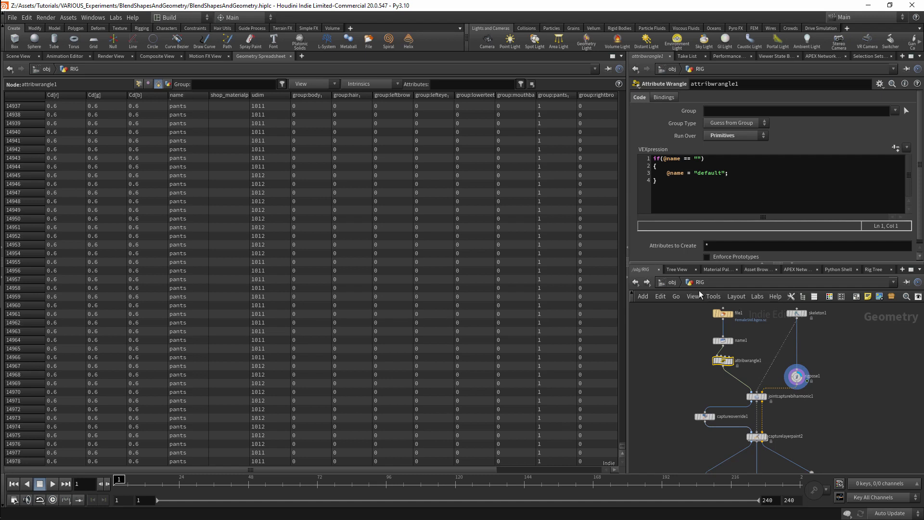
Open the BlendShape geometry network and examine the Shape node's deformed head and shoulder in the 3D scene
left_click(673, 282)
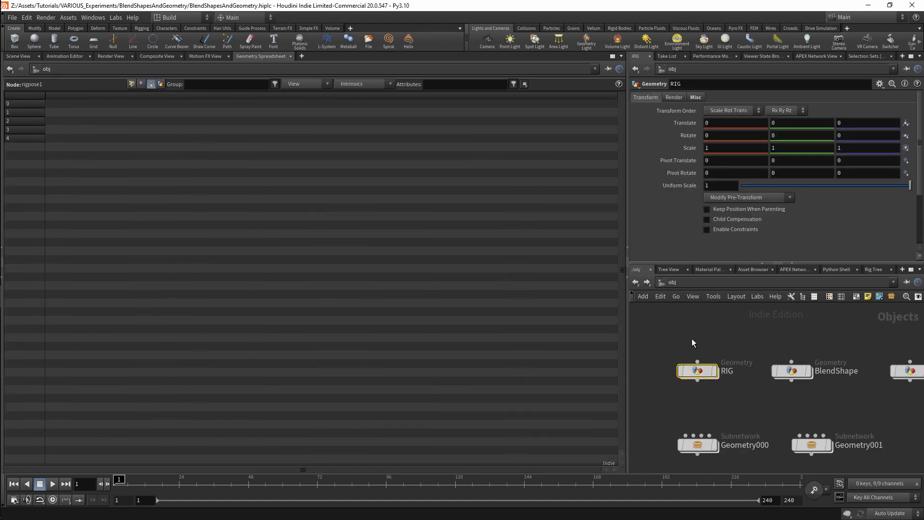
scroll(767, 348, "up", 2)
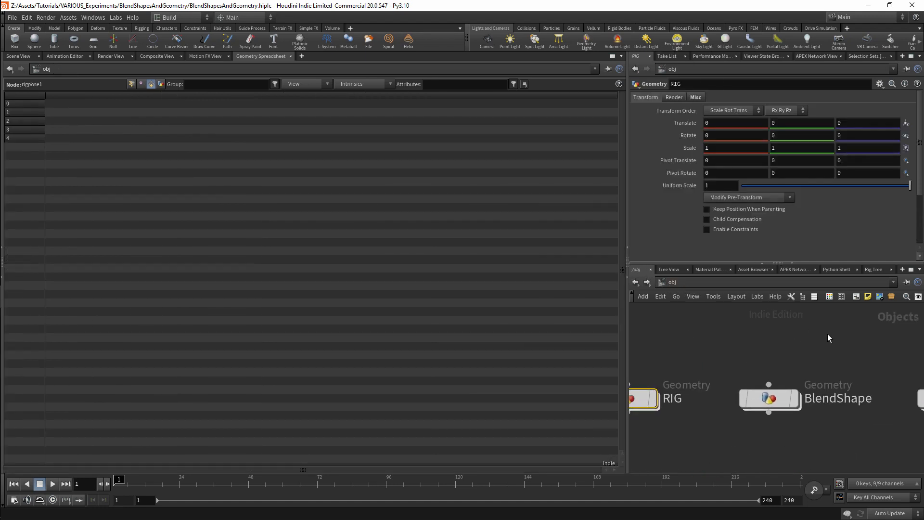
double_click(778, 399)
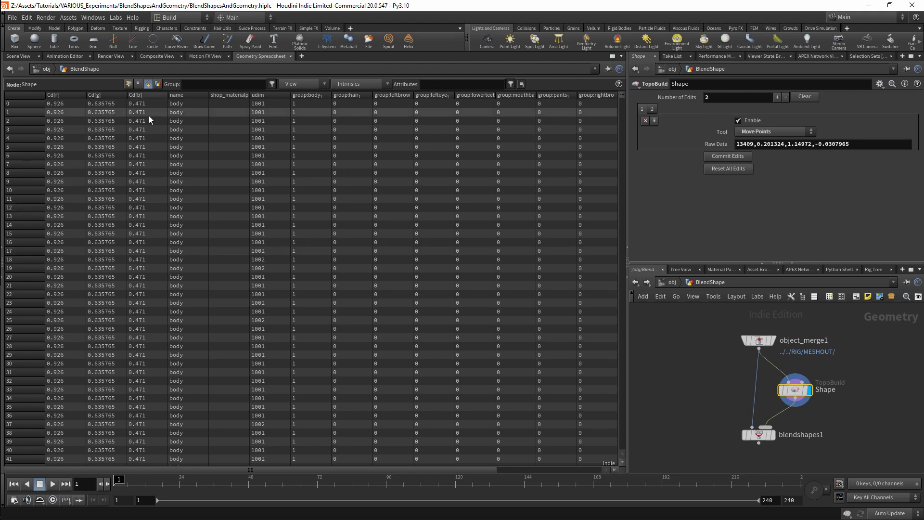
left_click(18, 55)
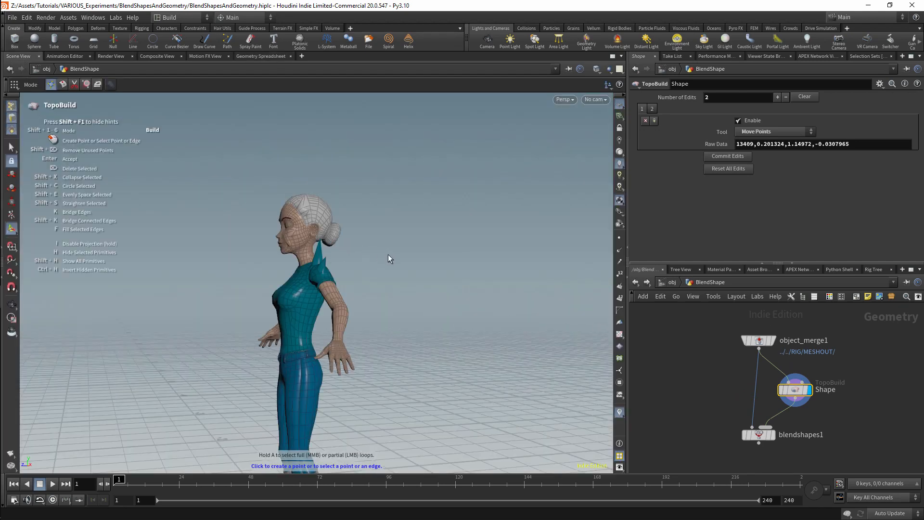
left_click_drag(377, 258, 497, 263, "alt")
right_click_drag(413, 250, 483, 190, "alt")
middle_click_drag(443, 233, 463, 258, "alt")
right_click_drag(464, 258, 484, 233, "alt")
middle_click_drag(483, 234, 456, 250, "alt")
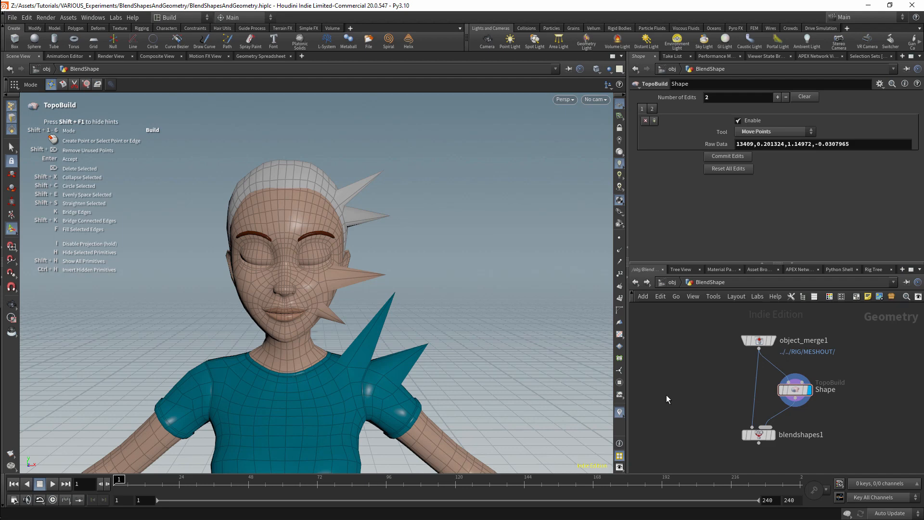
Add a Character Blend Shapes node to the BlendShape network and look inside it at the characterblendshapescore1 node
key("Tab")
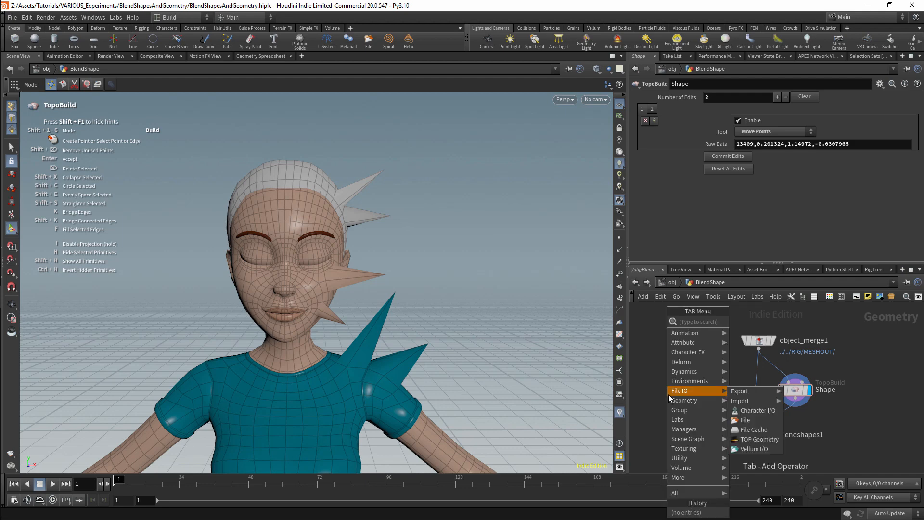
type("char")
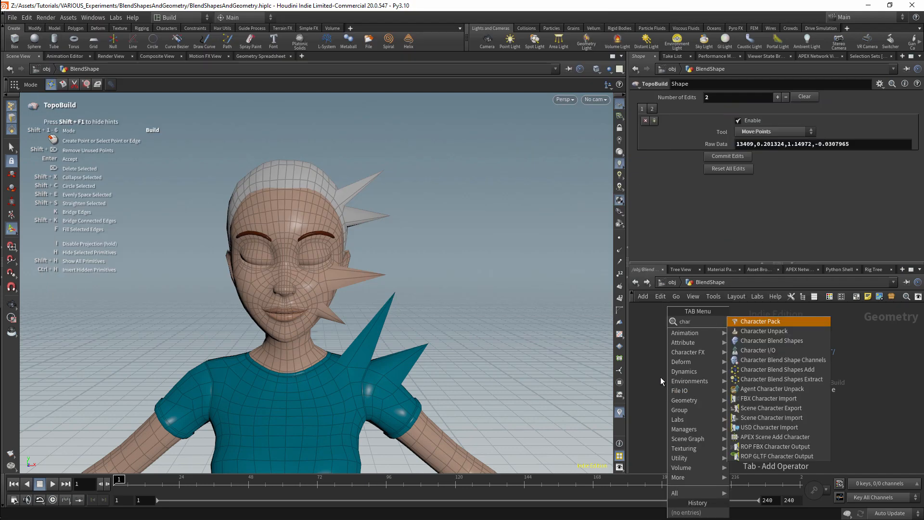
left_click(779, 341)
left_click(689, 394)
double_click(688, 394)
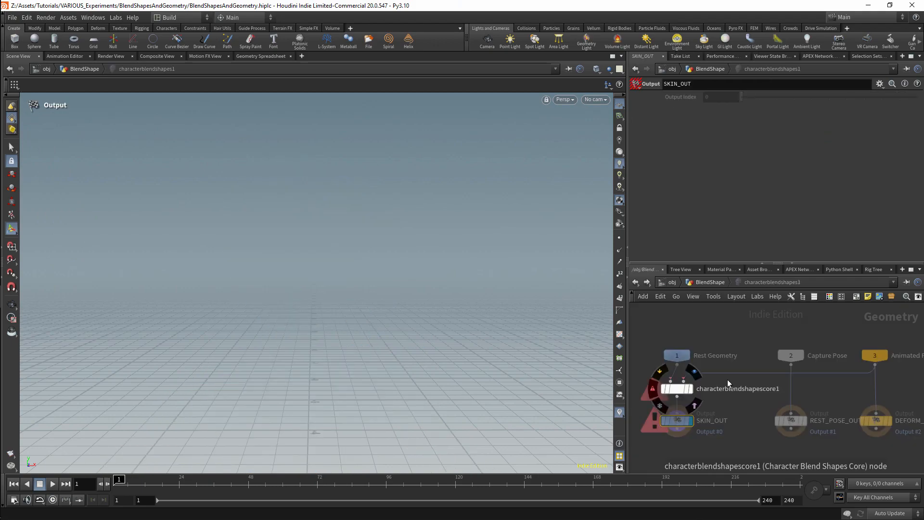
left_click(683, 388)
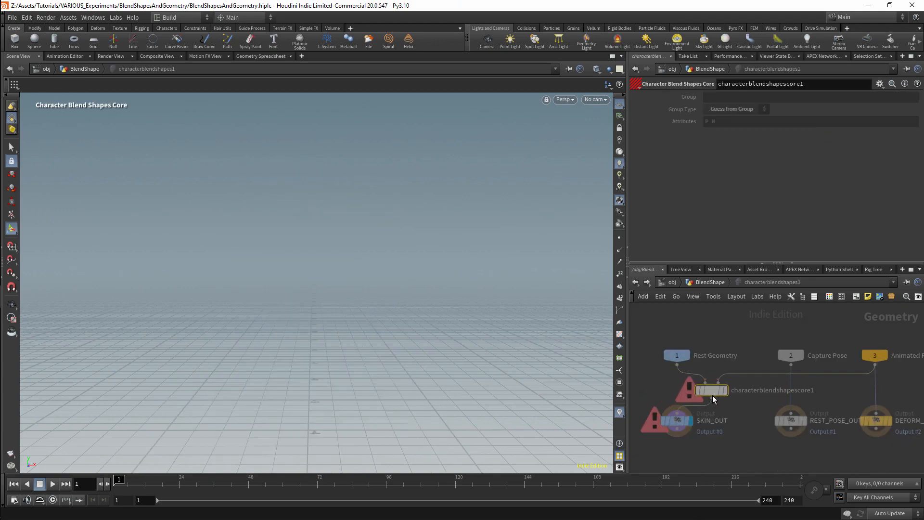
double_click(685, 390)
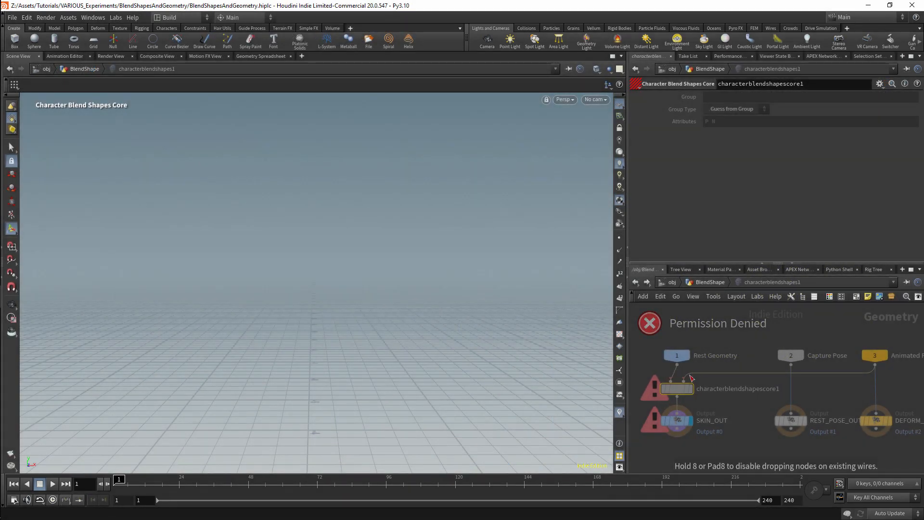
Return to the BlendShape network and delete the Character Blend Shapes node
left_click(711, 282)
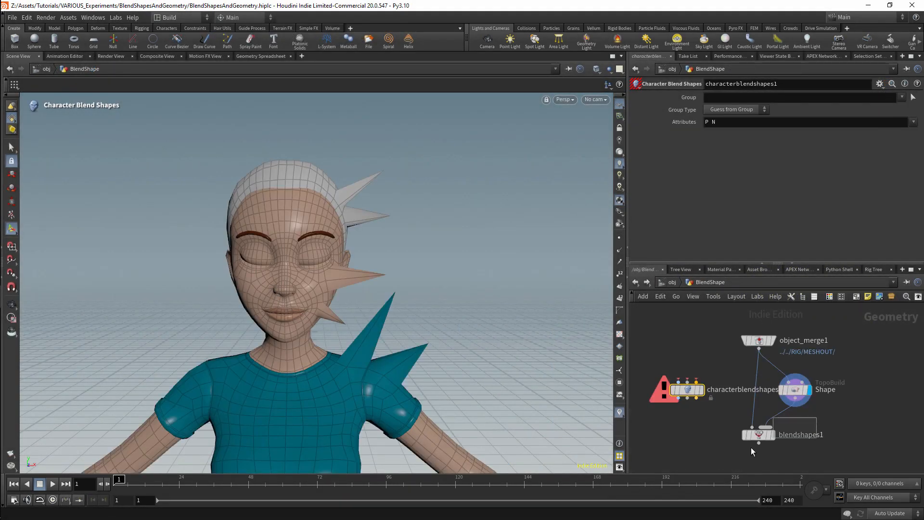
left_click_drag(751, 447, 747, 449)
left_click_drag(726, 373, 690, 409)
key("Delete")
Display the blendshapes1 node and test its Shape blend weight, returning the weight to zero
left_click(762, 433)
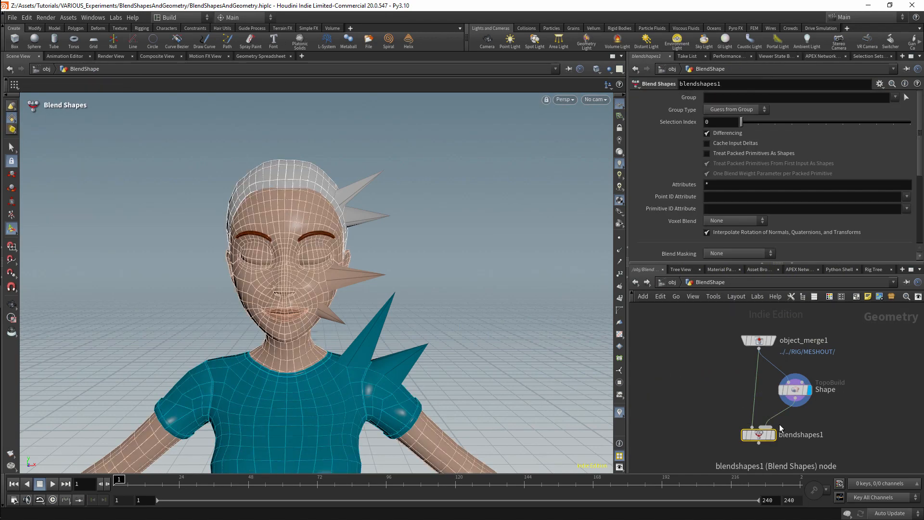
scroll(922, 163, "down", 5)
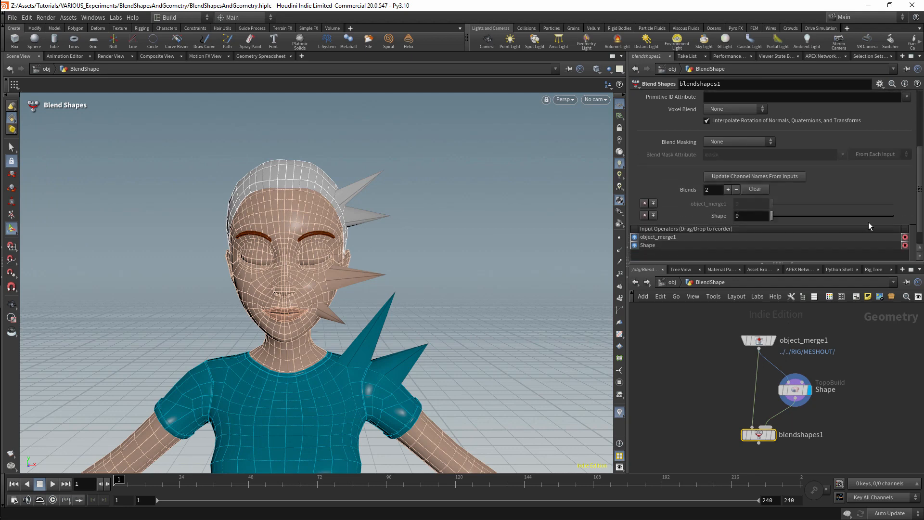
left_click_drag(827, 215, 752, 221)
left_click(773, 435)
Compare the object_merge1 and Shape inputs, and try the Shape blend weight on blendshapes1 again
left_click(758, 341)
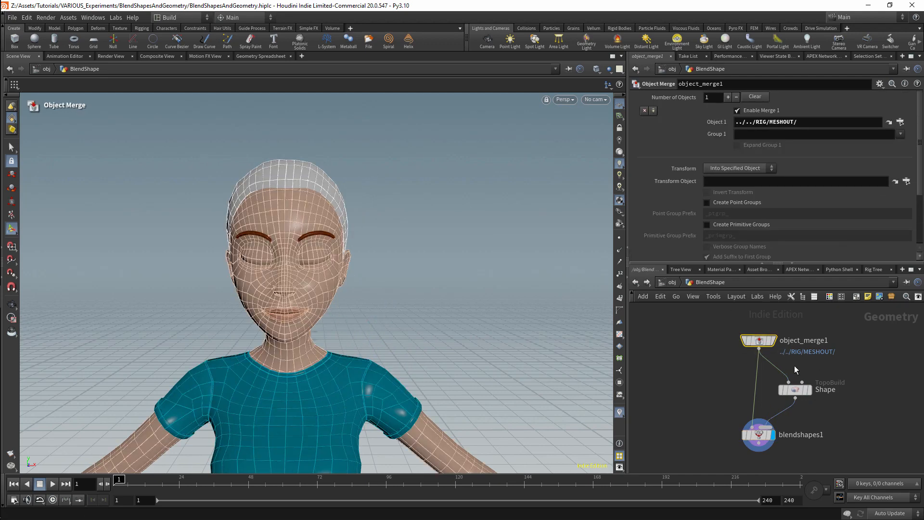
left_click(795, 389)
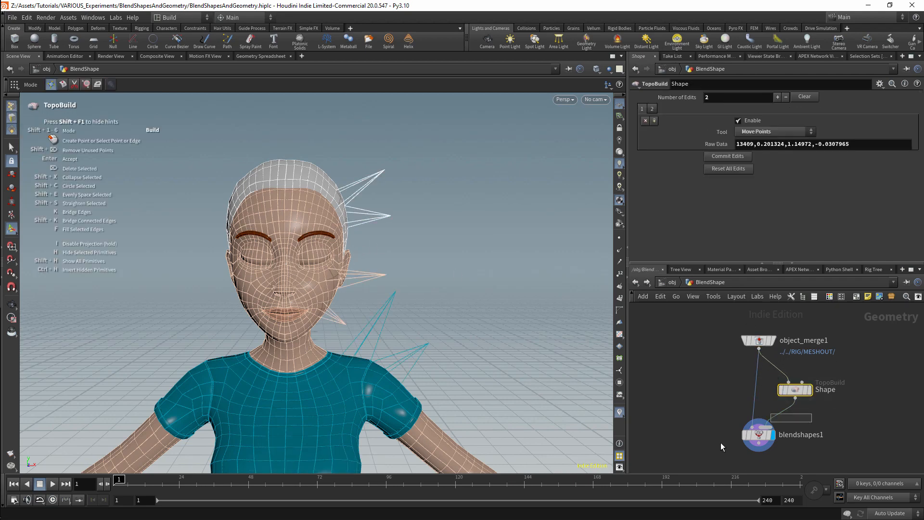
left_click(759, 435)
left_click_drag(816, 215, 771, 217)
Open the KineFXBlendshape geometry network and display the mergepacked1 node to examine its packed shape
left_click(670, 283)
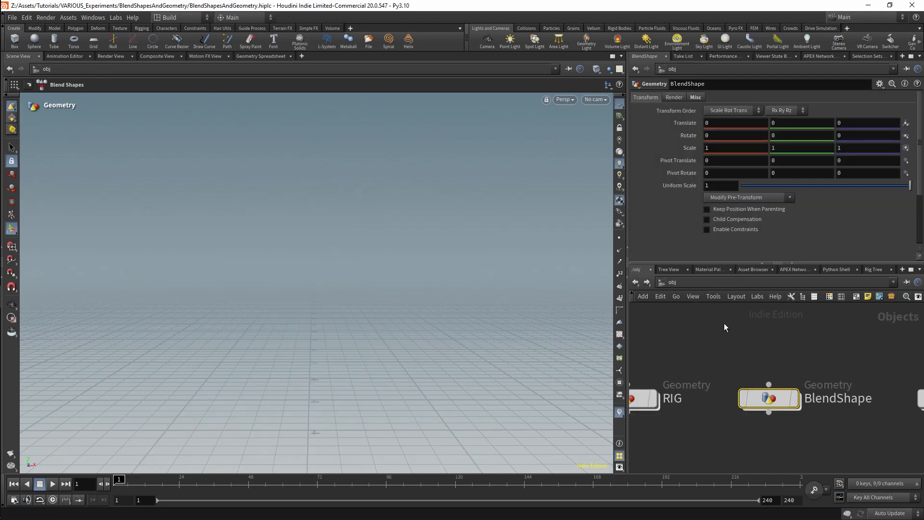
double_click(752, 399)
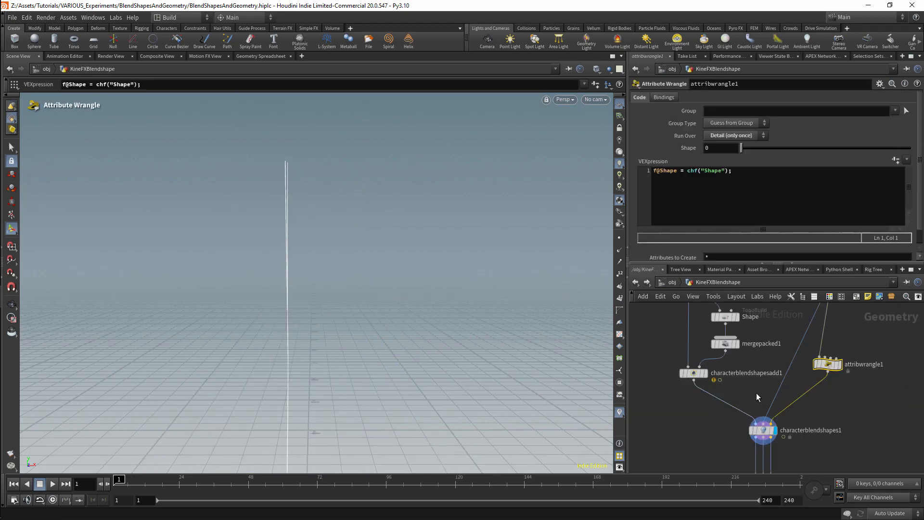
middle_click_drag(820, 440, 820, 383)
middle_click_drag(744, 317, 767, 409)
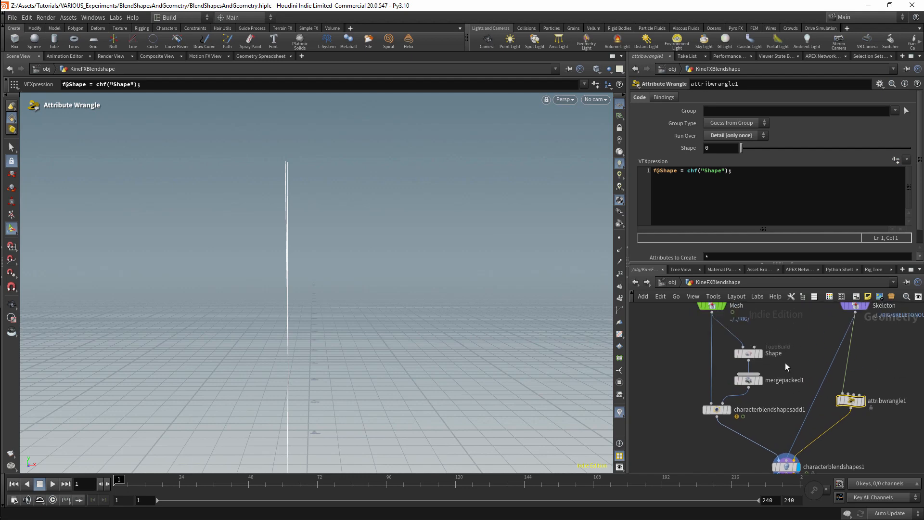
left_click_drag(782, 367, 723, 390)
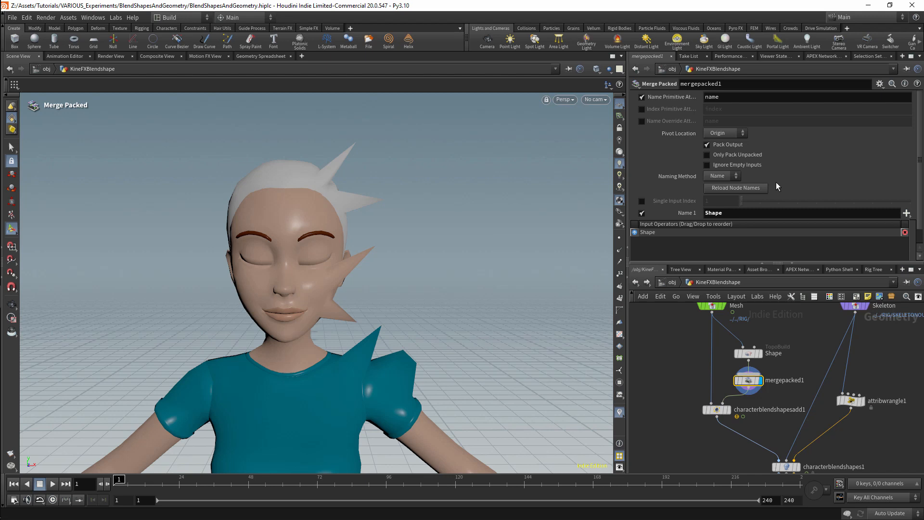
Examine the blendshape_channel and blendshape_name attributes of characterblendshapesadd1 in the geometry spreadsheet, comparing them with the name attribute of mergepacked1
left_click(737, 410)
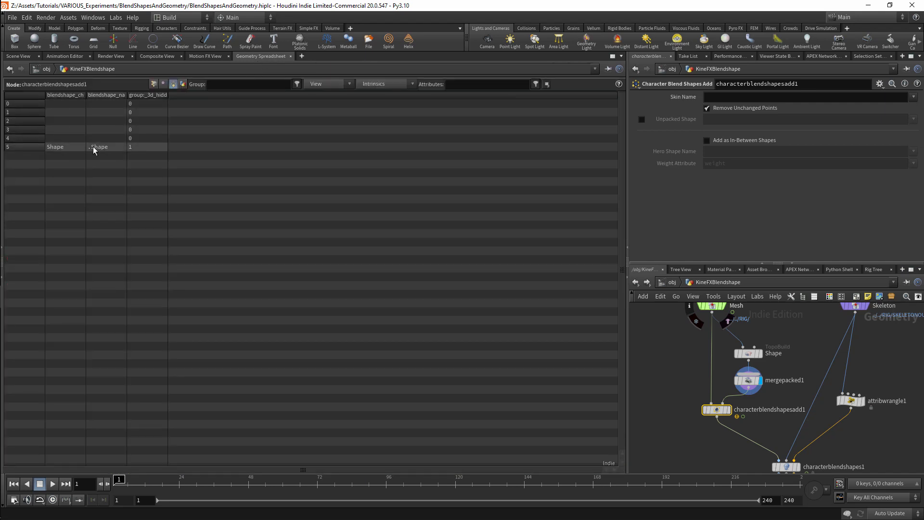
left_click_drag(127, 95, 146, 95)
left_click_drag(83, 95, 102, 95)
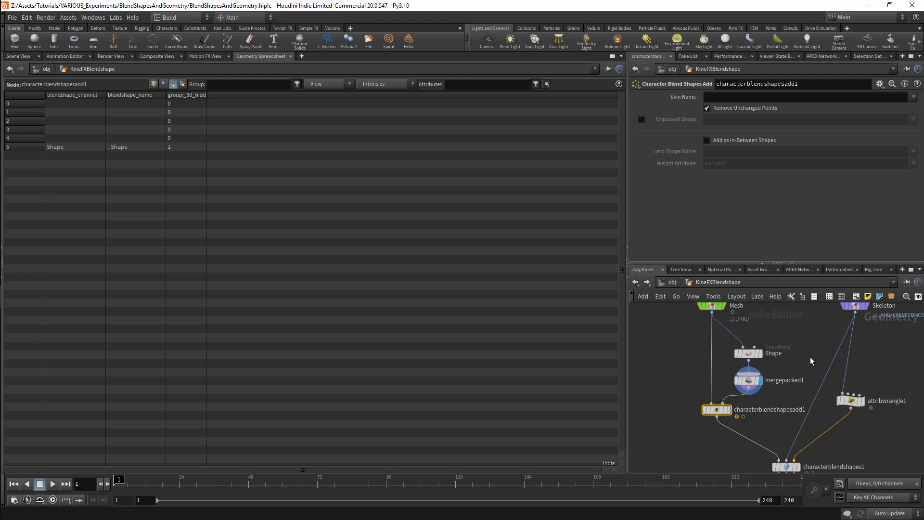
left_click(736, 381)
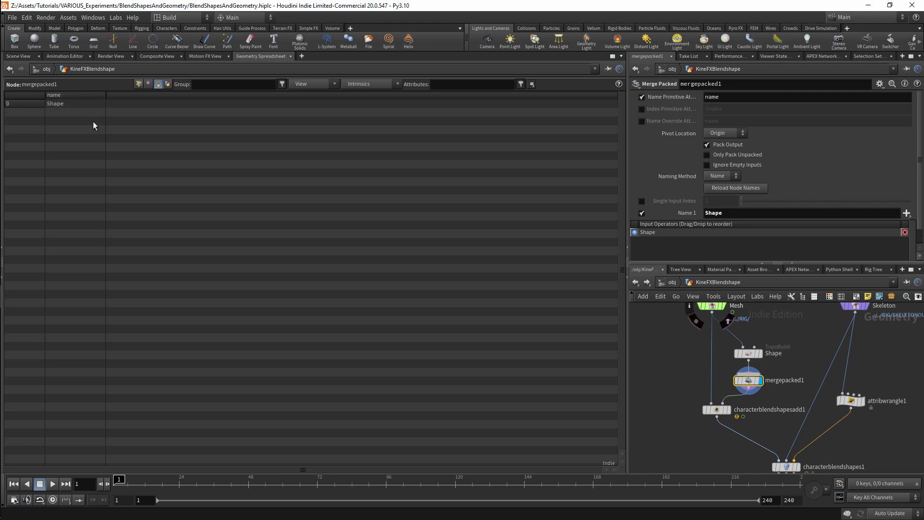
left_click(727, 409)
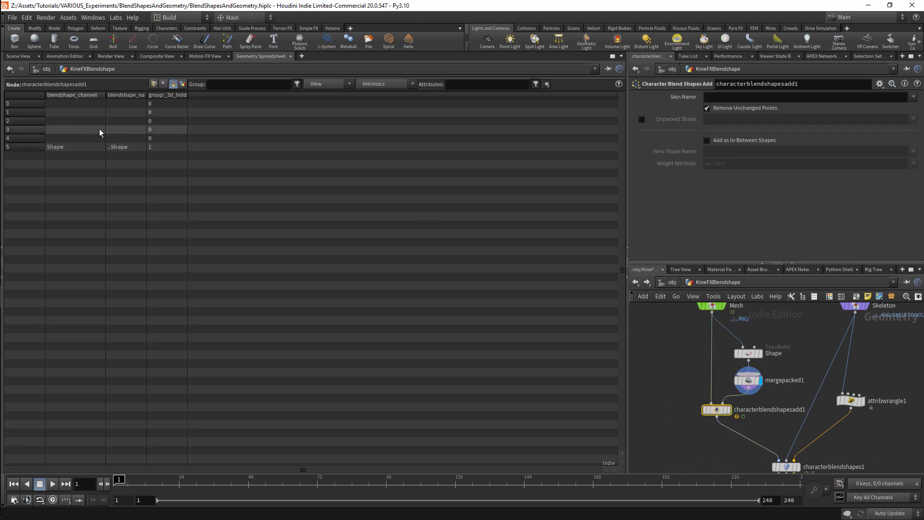
Inspect the VEX expression of attribwrangle1 and compare its Shape attribute with the blend shape channel data of characterblendshapesadd1
left_click(851, 401)
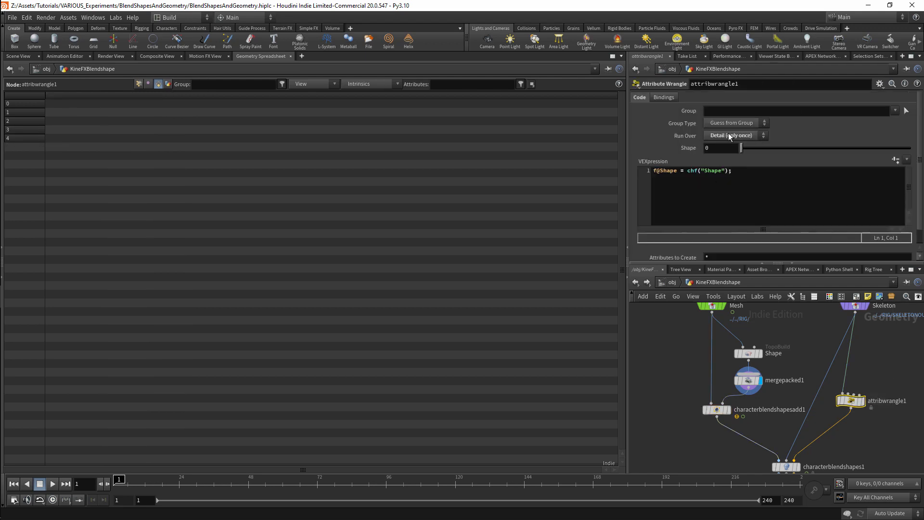
left_click(717, 410)
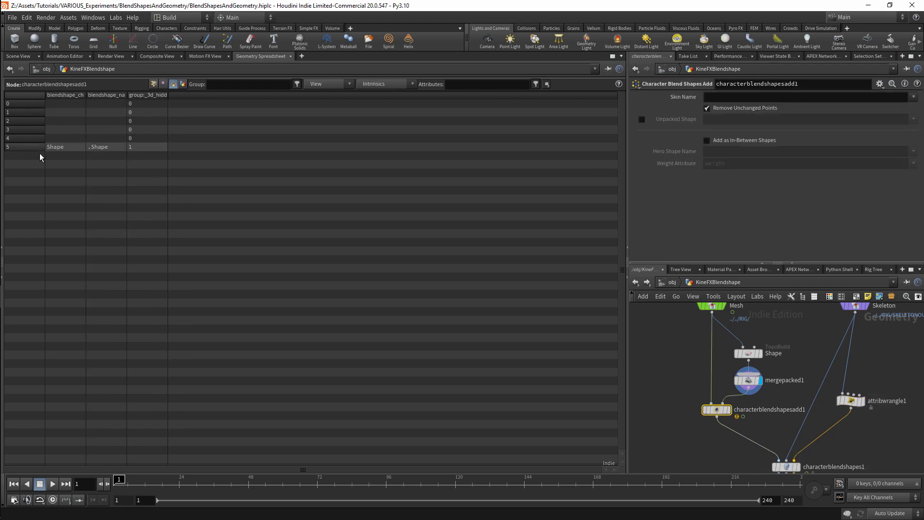
double_click(127, 95)
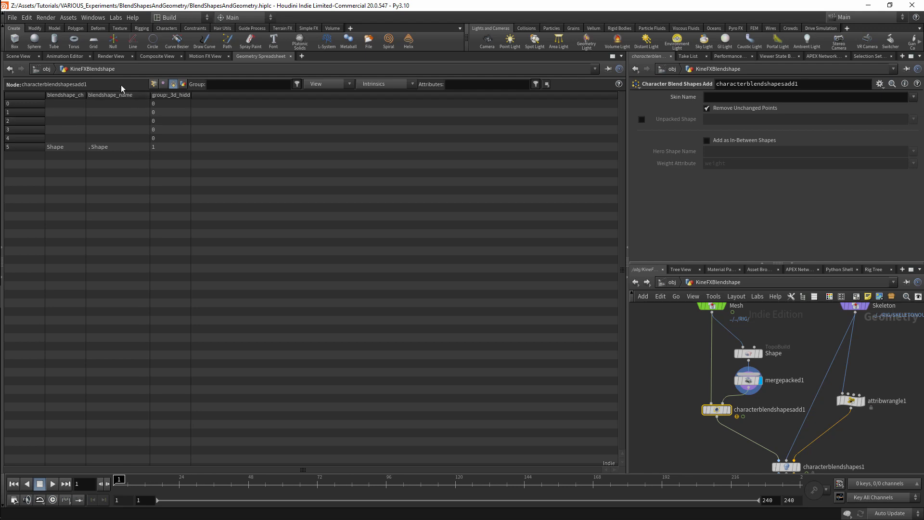
Return to the 3D scene view and inspect the parameters of the bonedeform1 and characterblendshapes1 nodes
middle_click_drag(779, 429, 773, 386)
left_click_drag(841, 407, 720, 450)
left_click(18, 56)
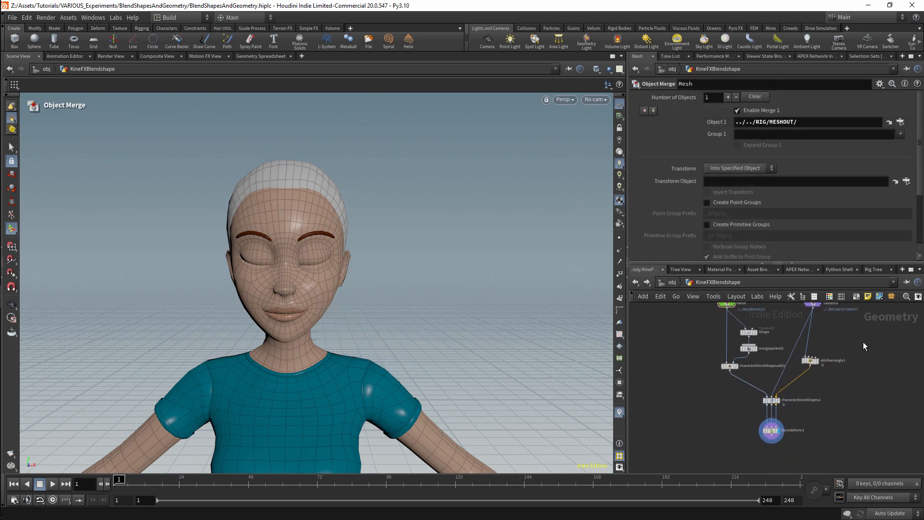
scroll(862, 342, "up", 3)
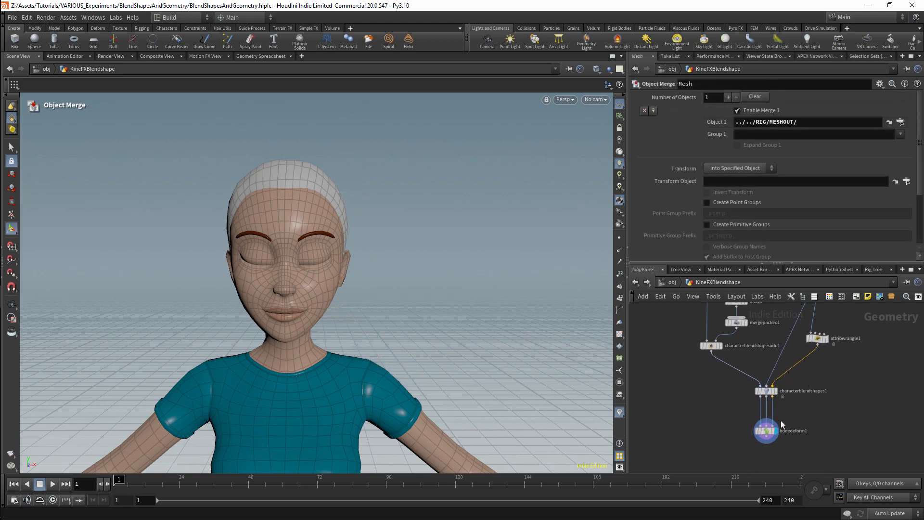
left_click(766, 431)
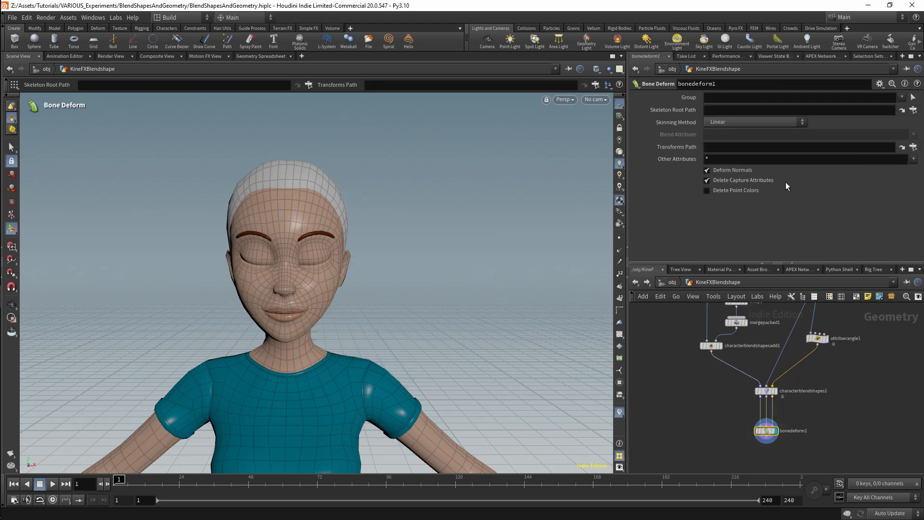
left_click(766, 391)
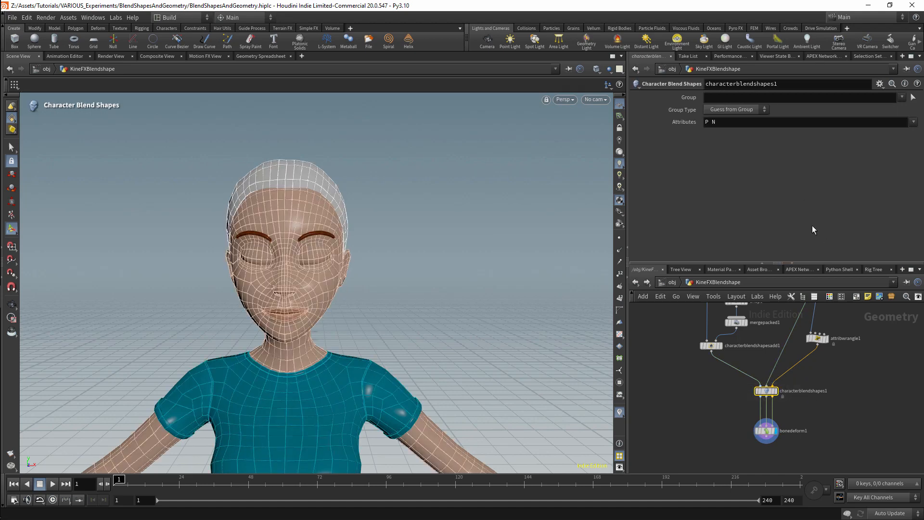
left_click(766, 431)
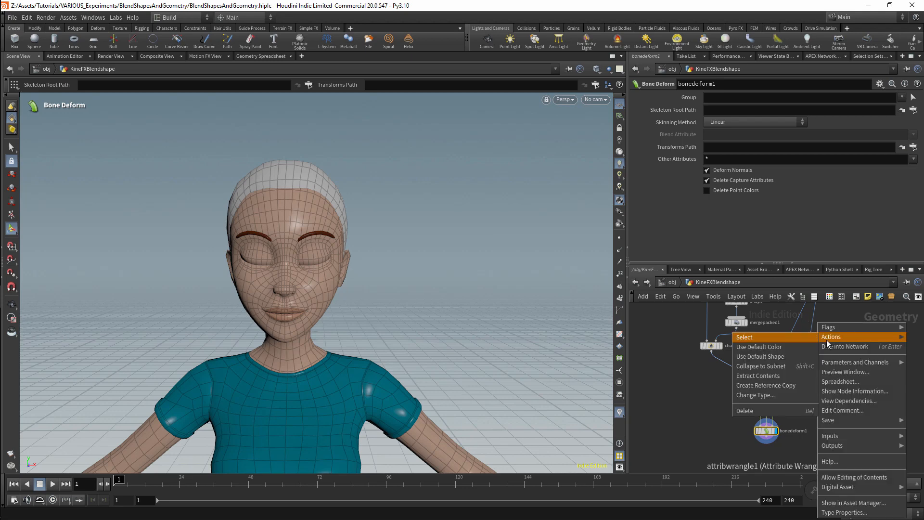
Open the attribwrangle1 parameters in a floating window and raise the Shape value to 0.767
right_click(819, 340)
mouse_move(843, 364)
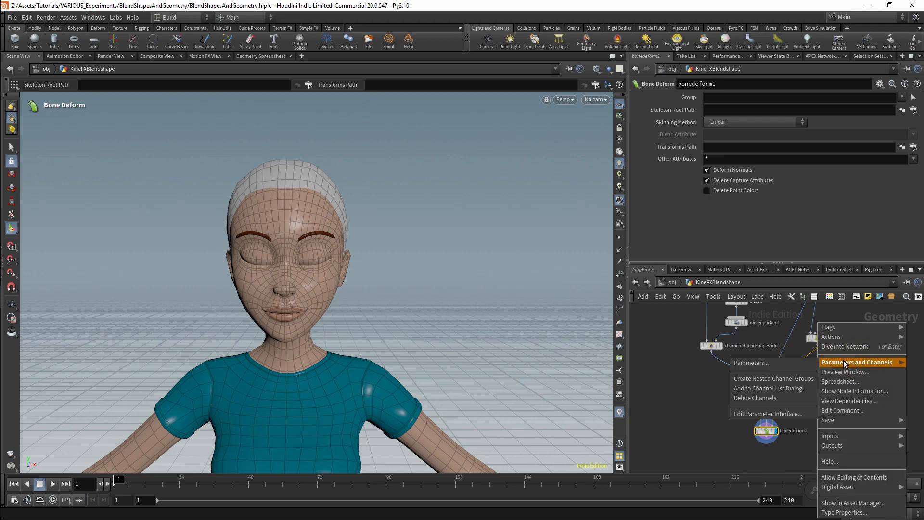
left_click(797, 363)
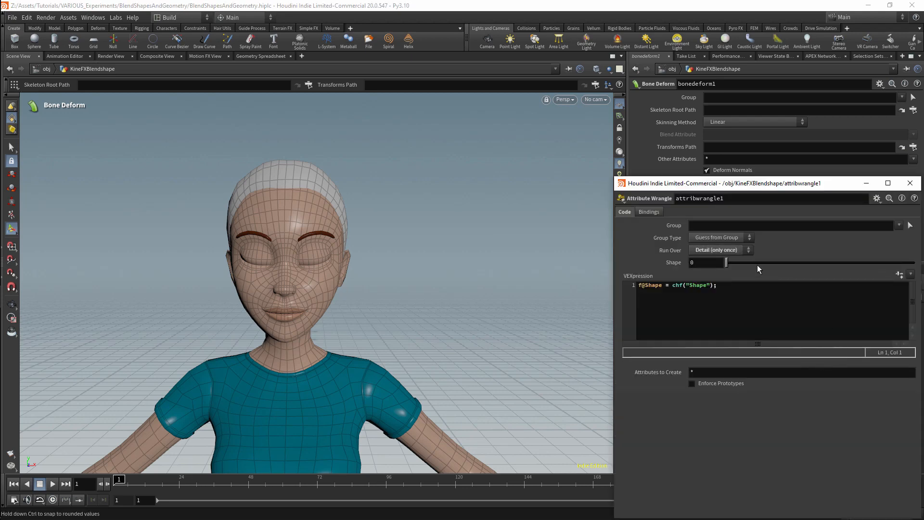
left_click_drag(757, 265, 870, 262)
left_click_drag(833, 187, 512, 385)
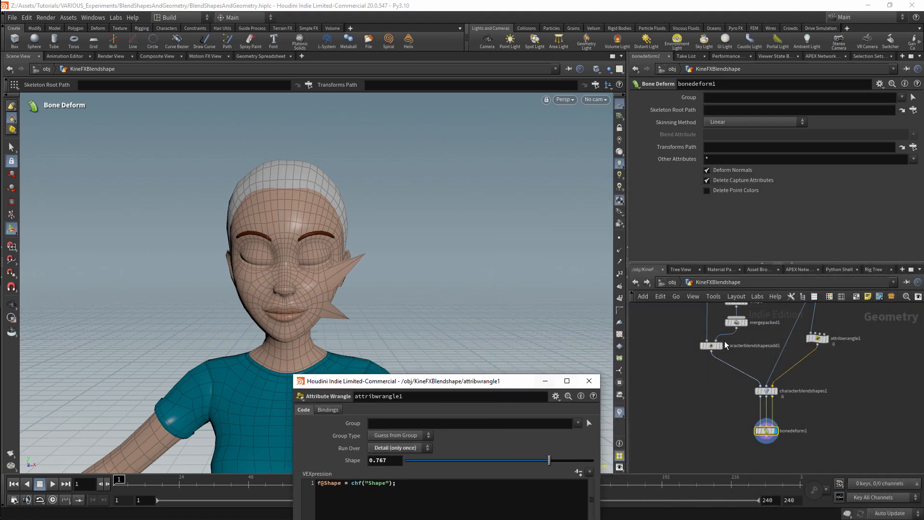
Undo the accidental node connection and display mergepacked1 to compare its packed shape with the bonedeform1 result
left_click(721, 346)
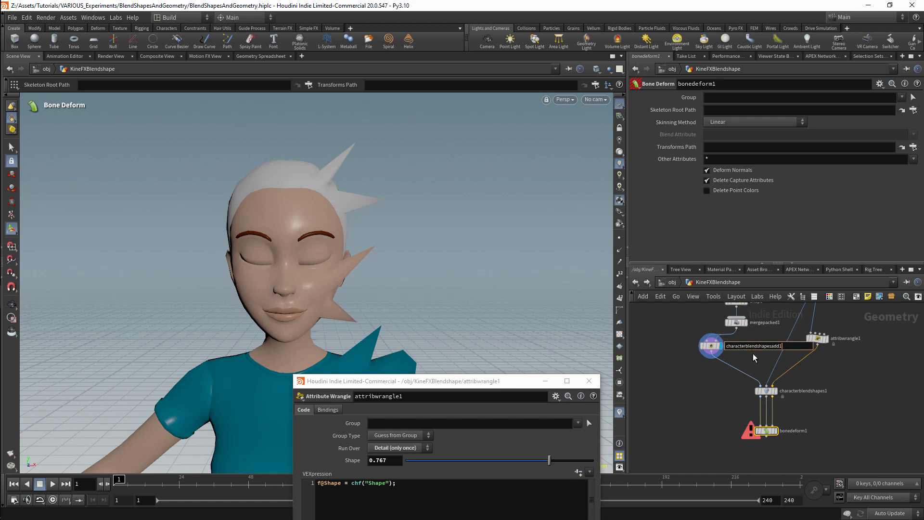
key("ctrl+z")
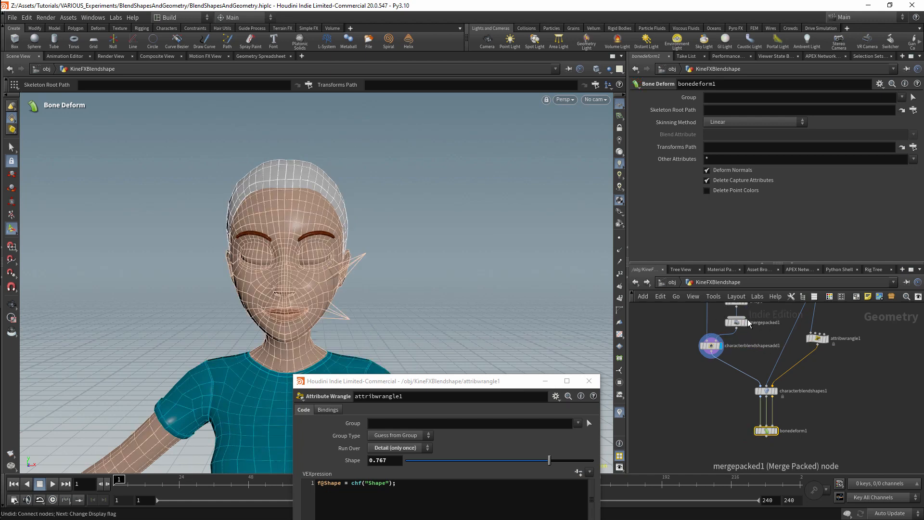
left_click(748, 326)
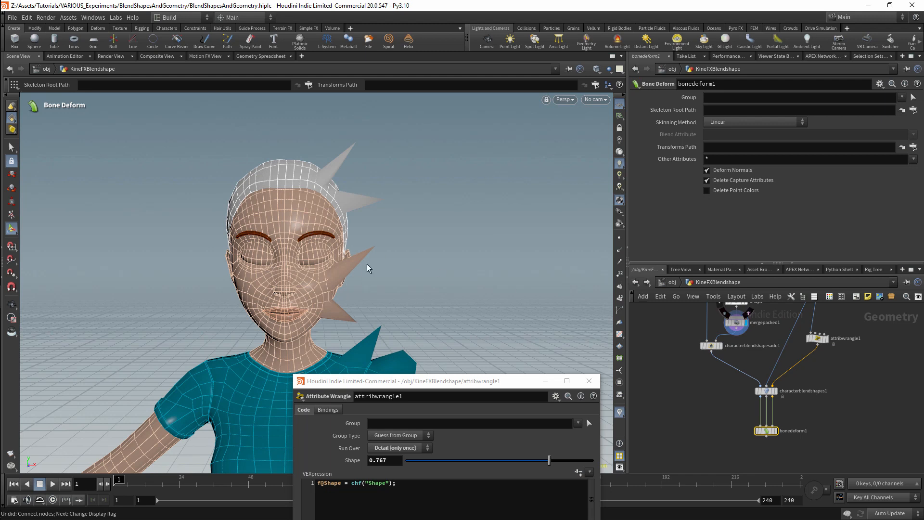
left_click_drag(459, 379, 197, 371)
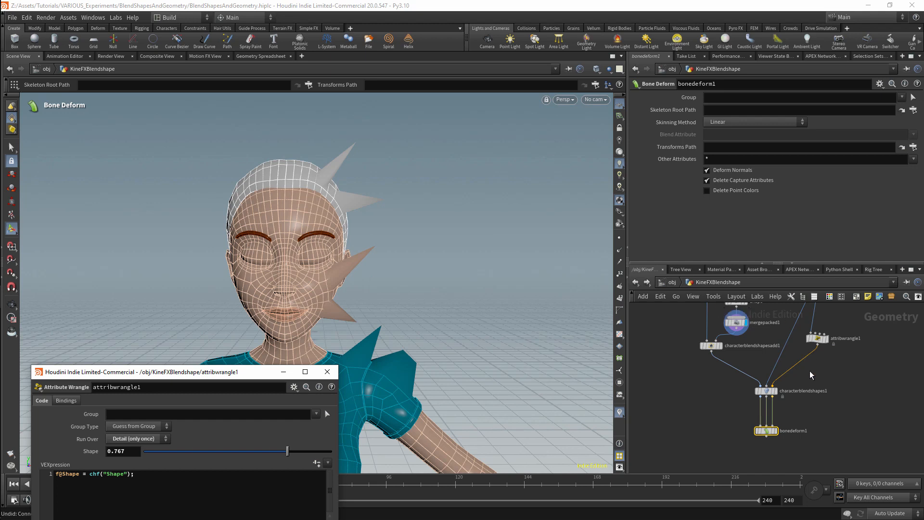
Set the Skin Name of characterblendshapesadd1 to shirt
middle_click_drag(757, 366, 764, 402)
left_click_drag(687, 377, 754, 398)
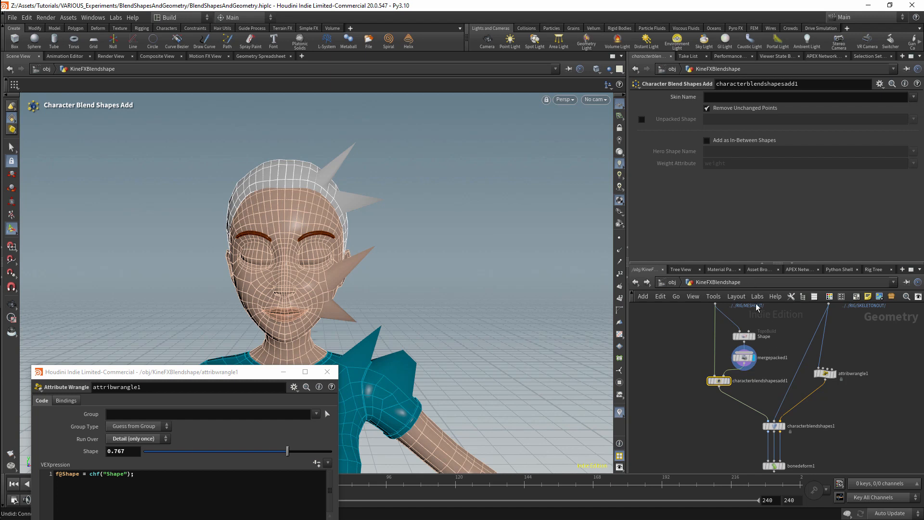
left_click(913, 96)
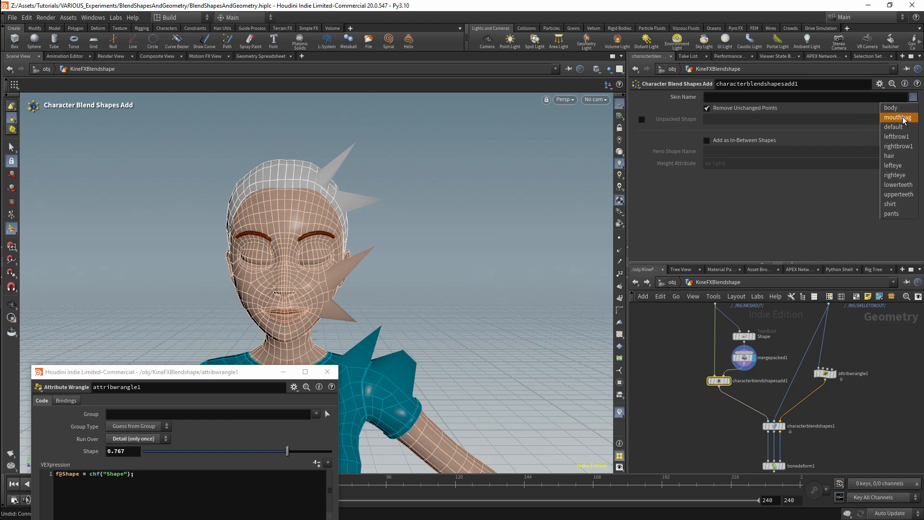
left_click(890, 205)
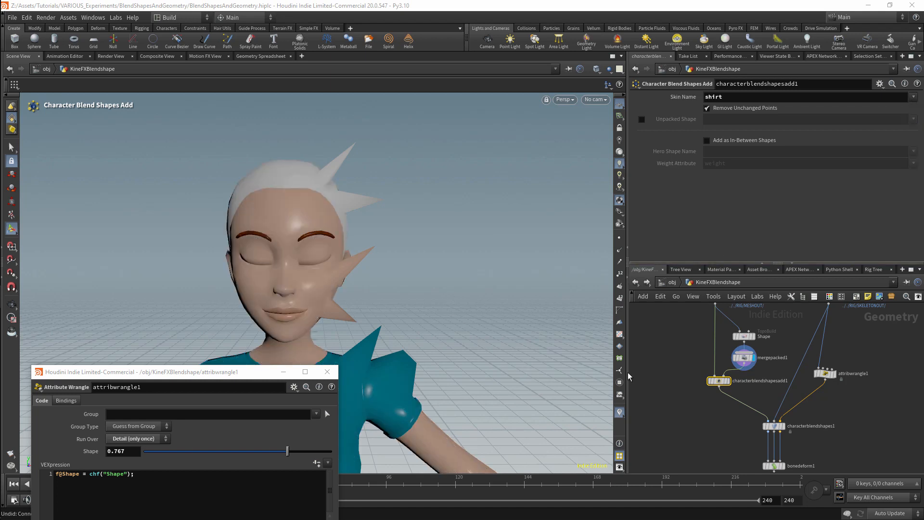
Display the characterblendshapes1 node and compare its deformed mesh with the original Shape node
left_click(786, 431)
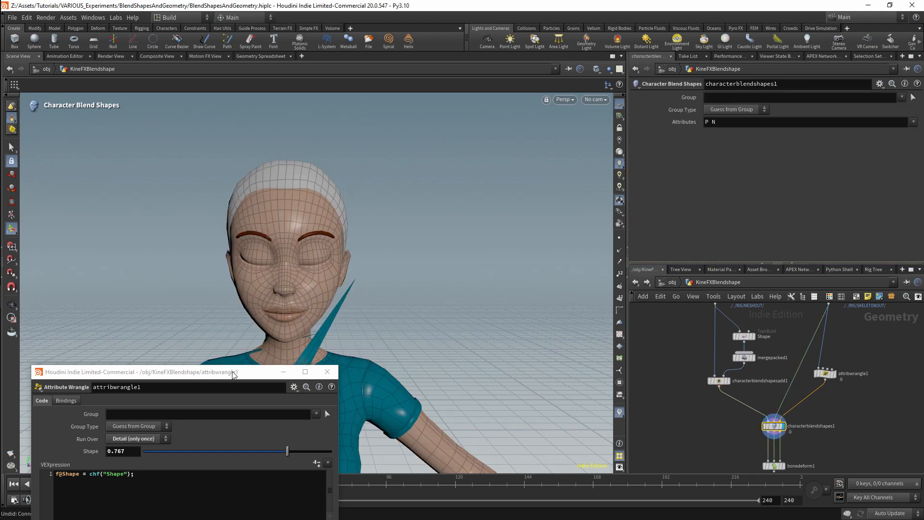
left_click_drag(231, 372, 85, 411)
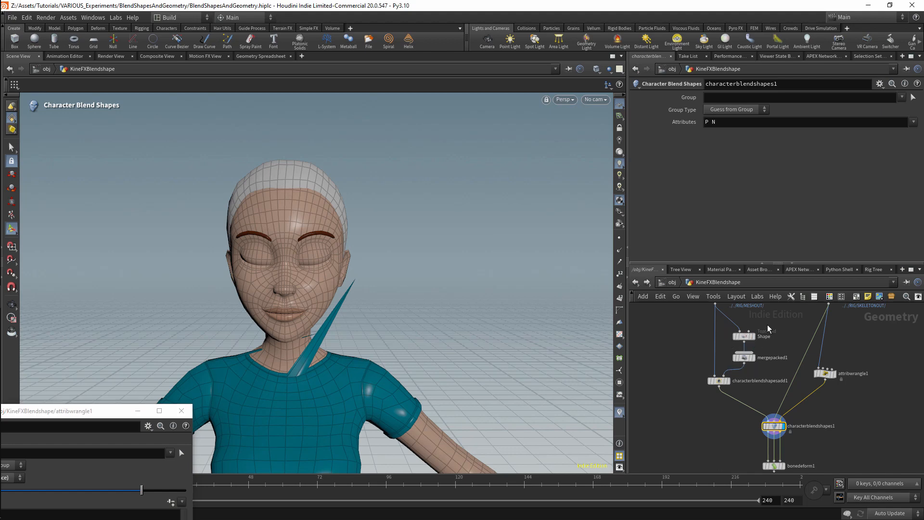
left_click_drag(782, 321, 692, 356)
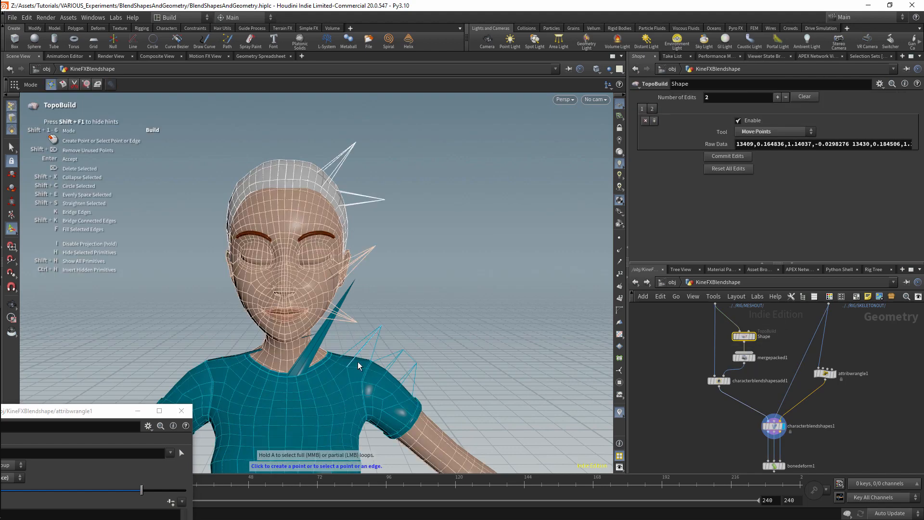
Set the Skin Name of characterblendshapesadd1 to hair and inspect the characterblendshapes1 result around the head
left_click(719, 380)
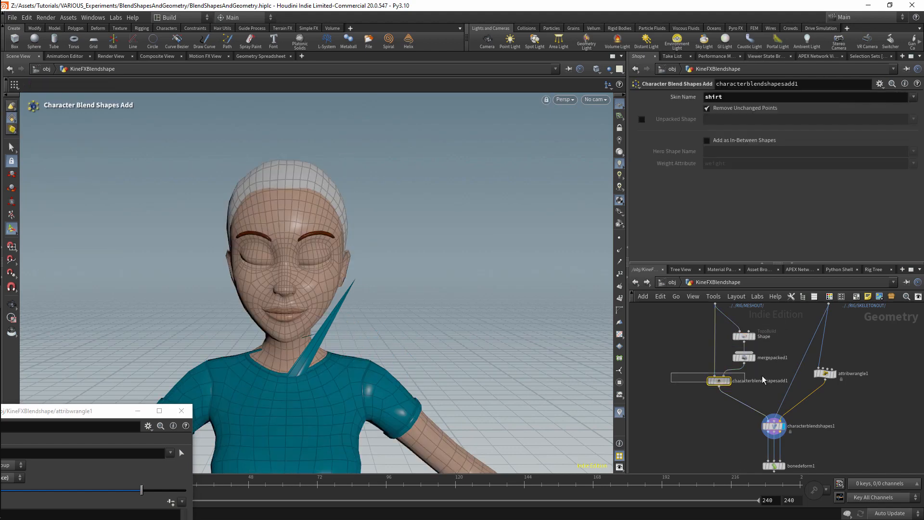
left_click(913, 97)
left_click(891, 155)
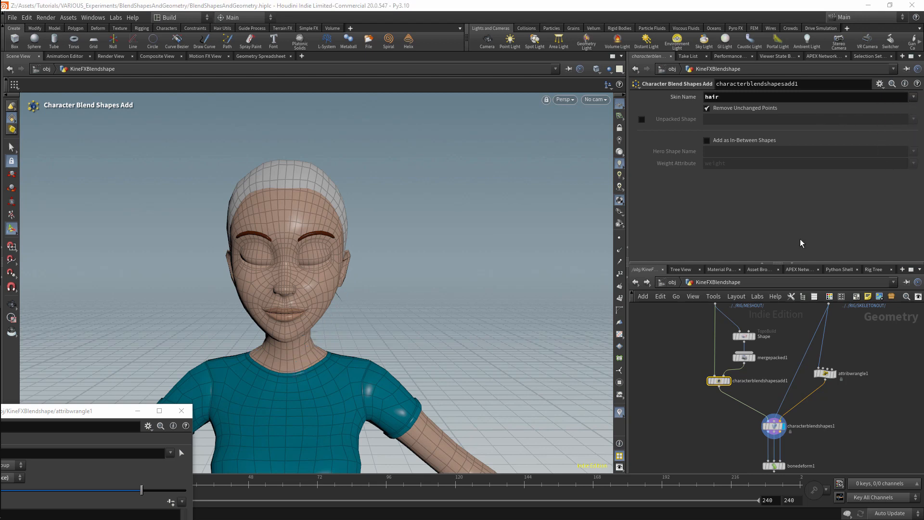
left_click(773, 425)
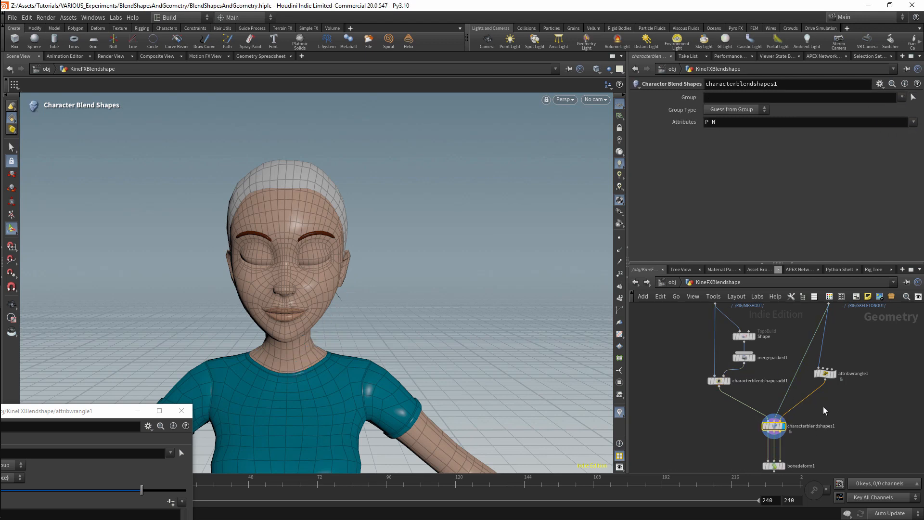
left_click_drag(385, 272, 313, 233, "alt")
left_click_drag(243, 299, 346, 290)
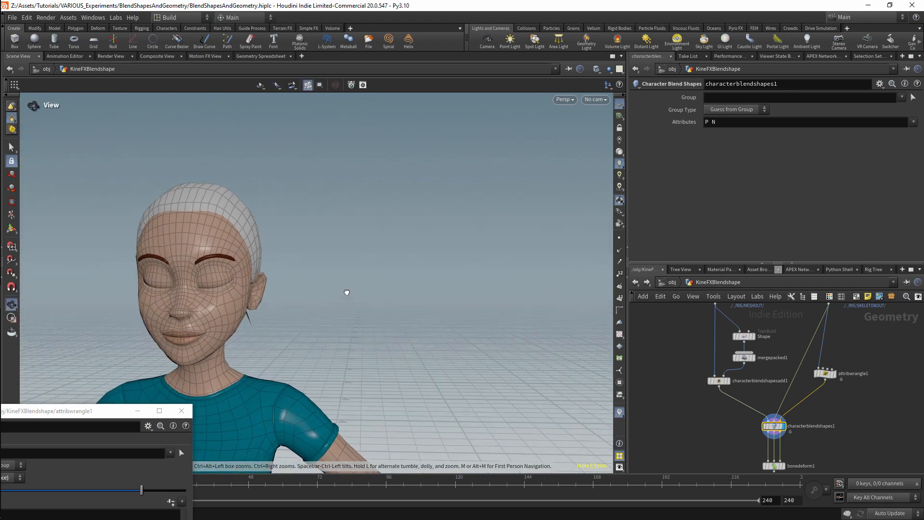
key("Return")
Set the Skin Name of characterblendshapesadd1 to body and inspect the deformed face from the side
left_click(719, 380)
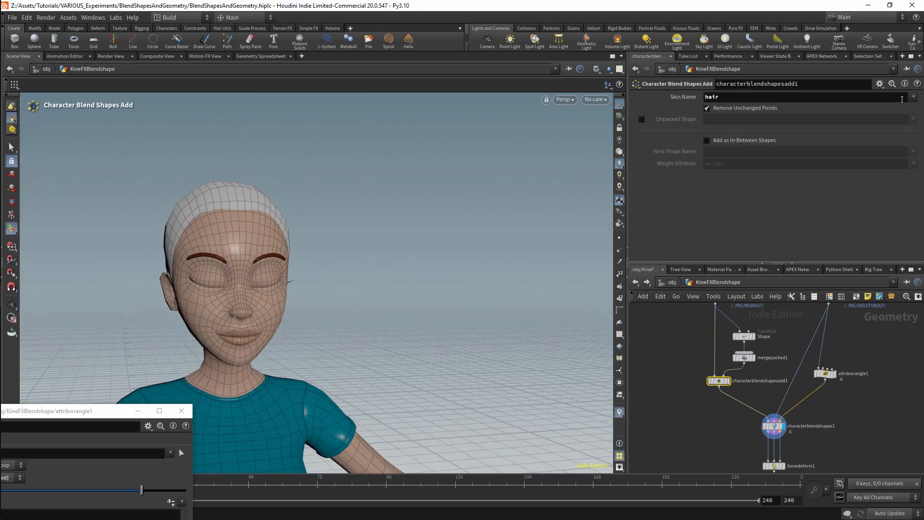
left_click(913, 97)
left_click(890, 109)
left_click_drag(385, 262, 483, 227, "alt")
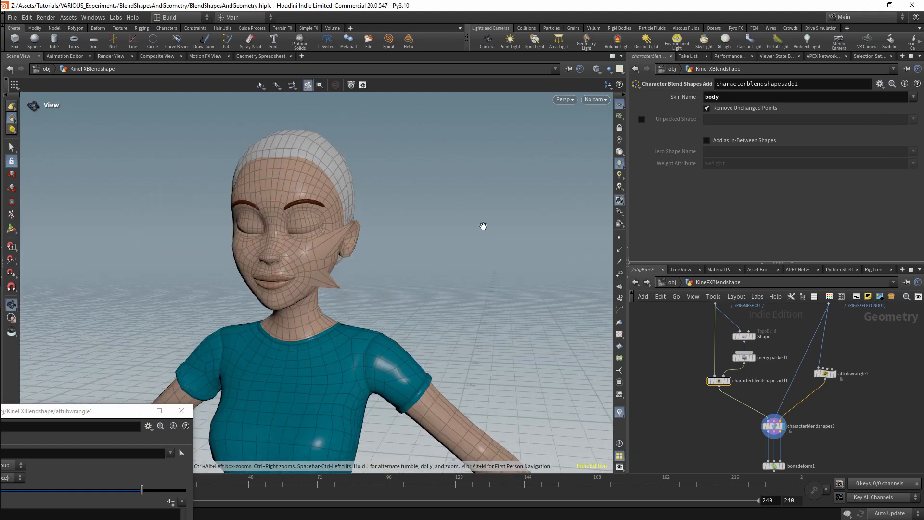
left_click_drag(391, 233, 358, 201, "alt")
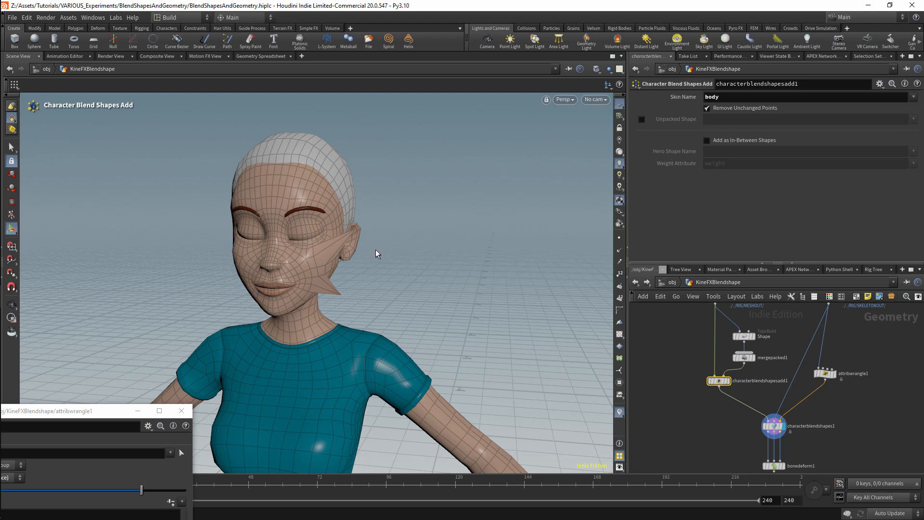
Return to the object level and turn on the display of the Geometry000 subnetwork
left_click(666, 283)
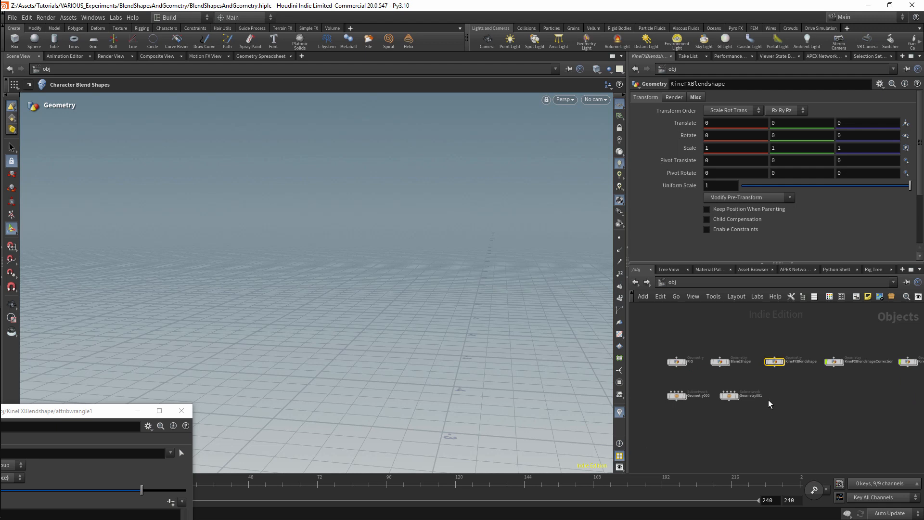
middle_click_drag(685, 439, 740, 425)
scroll(745, 416, "up", 3)
left_click(724, 367)
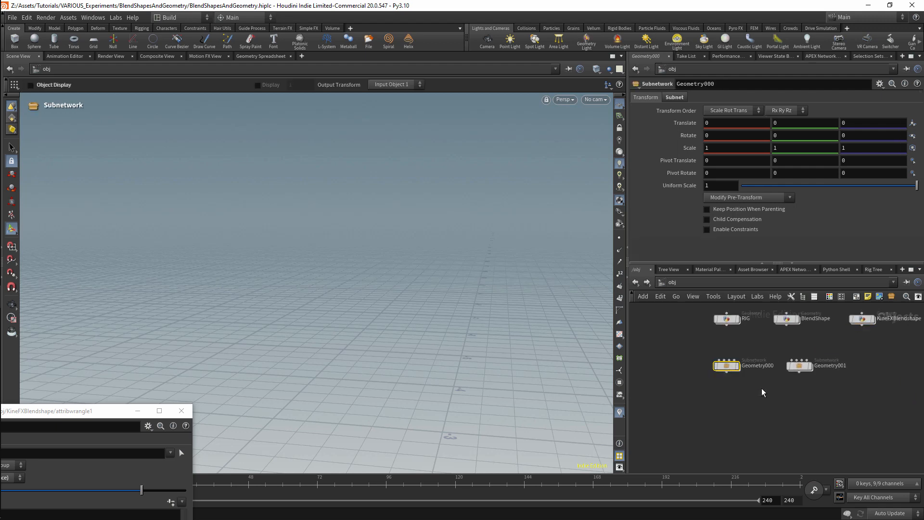
left_click_drag(676, 342, 753, 387)
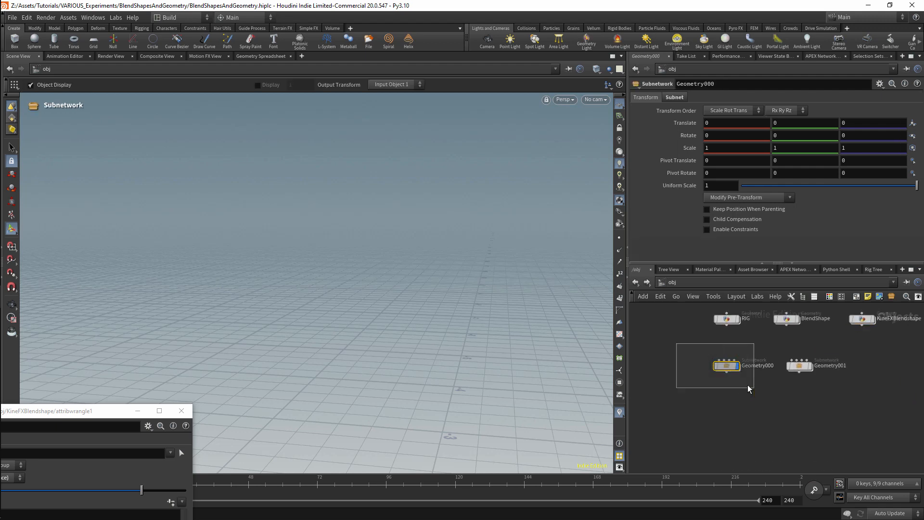
Frame all objects in the viewport and toggle the display of Geometry000 and Geometry001 to compare the two subnetworks
key("space+g")
left_click_drag(491, 376, 517, 361)
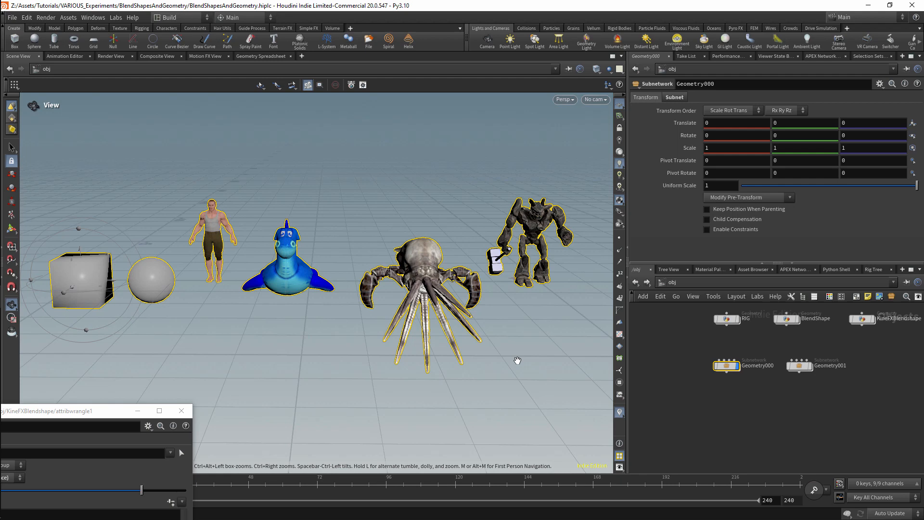
left_click_drag(775, 347, 823, 380)
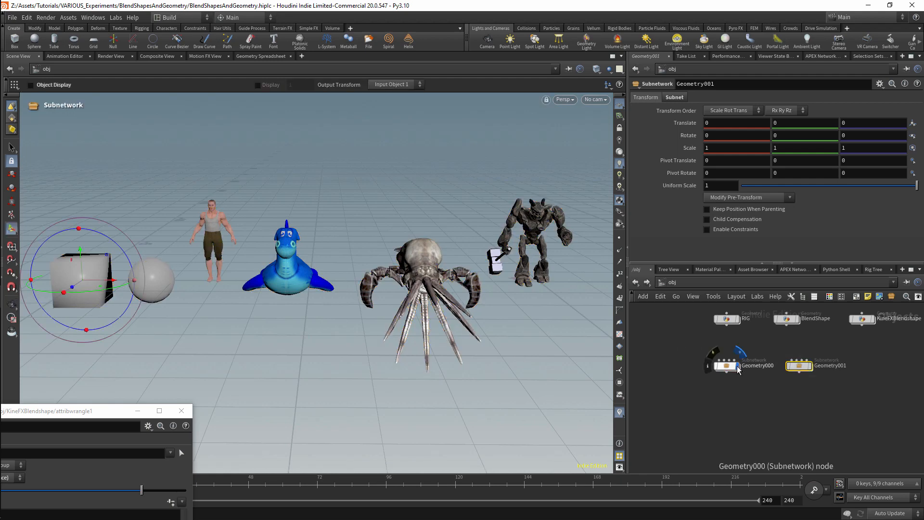
left_click(737, 366)
left_click(810, 366)
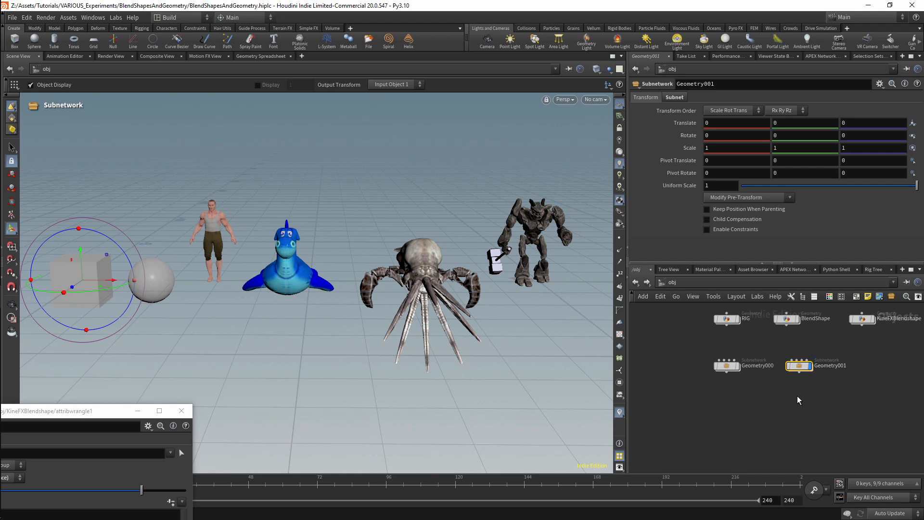
left_click(726, 366)
left_click(737, 366)
left_click(799, 367)
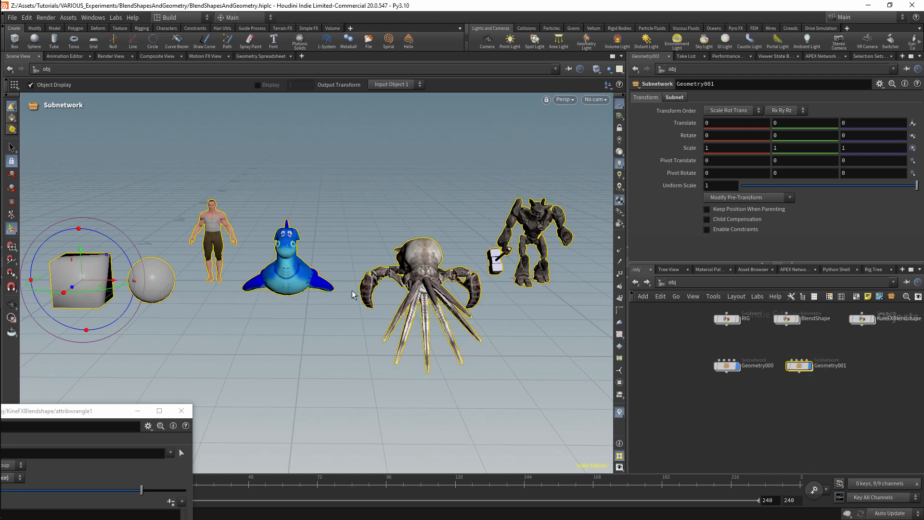
Open the Geometry000 subnetwork to examine its geo1 node, and return to the object level
double_click(728, 366)
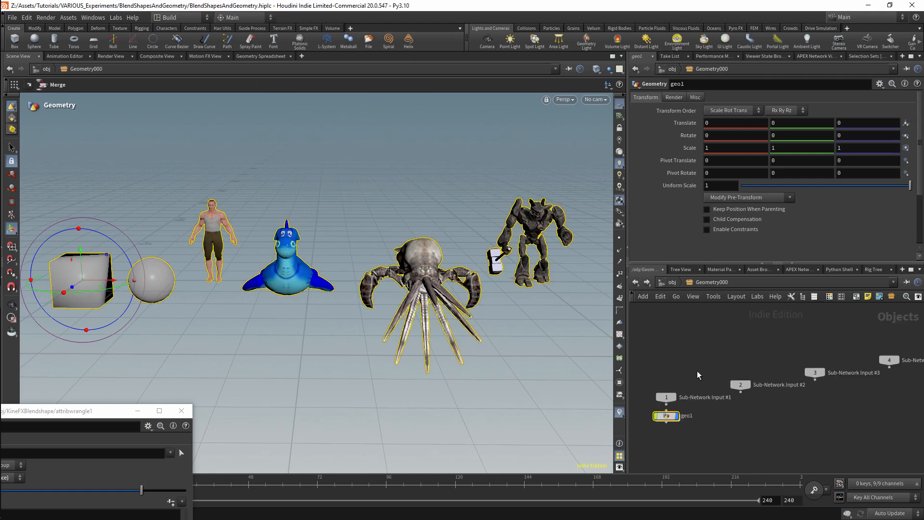
scroll(732, 371, "up", 4)
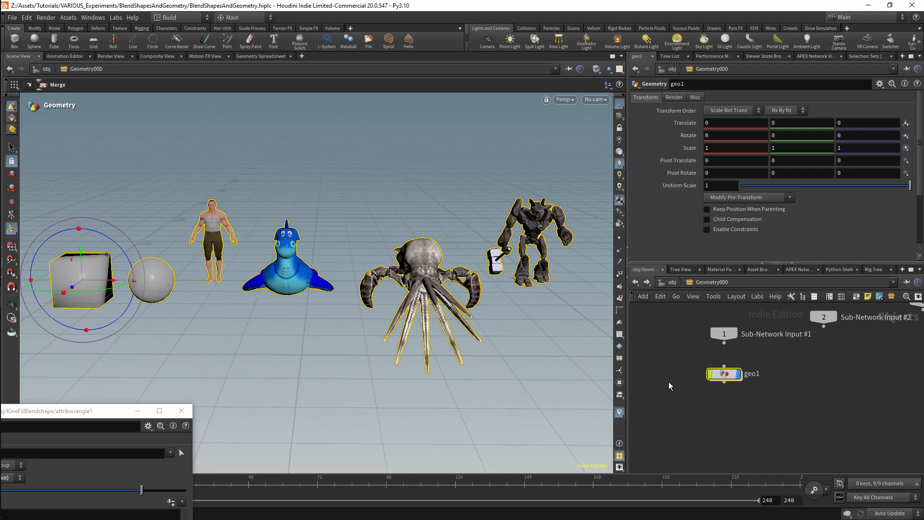
mouse_move(716, 381)
left_click(669, 283)
Open the Geometry001 subnetwork and select its geo nodes one after another to identify the model each one holds
double_click(799, 367)
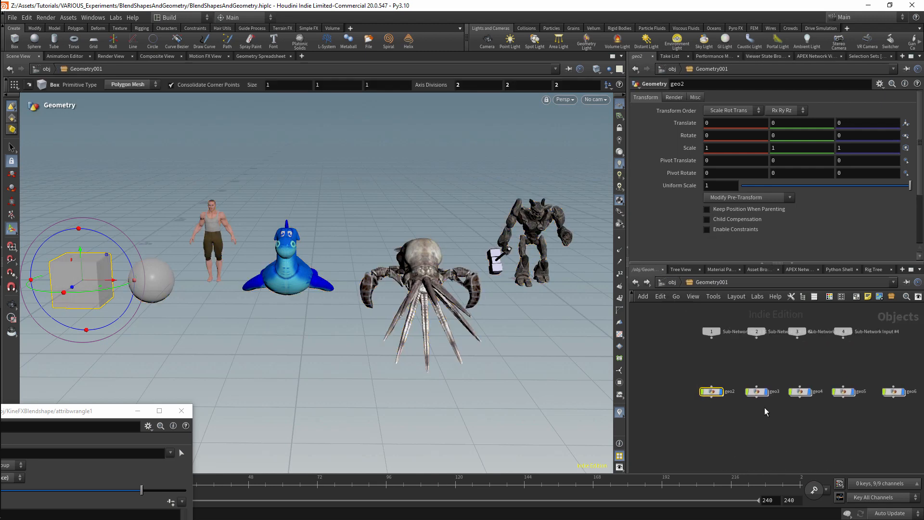
left_click(757, 392)
middle_click_drag(784, 404, 720, 381)
left_click_drag(724, 346, 758, 379)
left_click_drag(767, 344, 846, 372)
left_click_drag(891, 334, 853, 374)
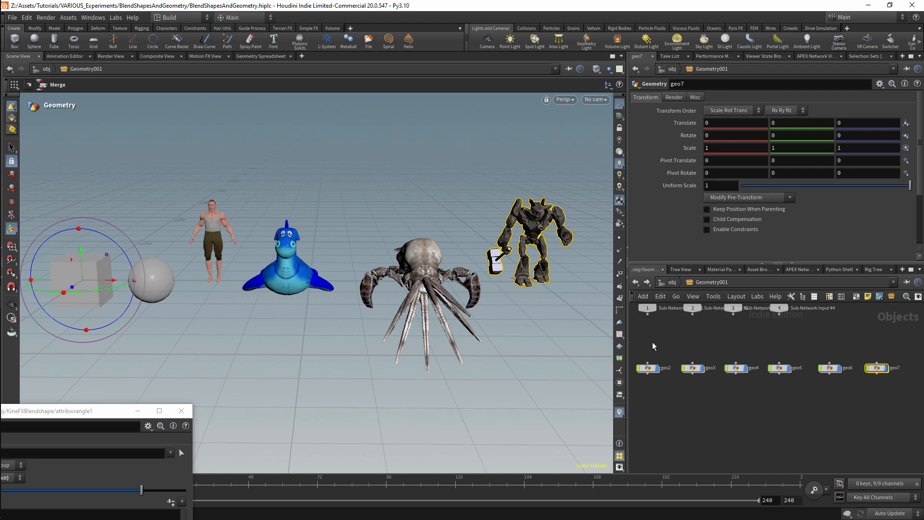
left_click(648, 368)
left_click(692, 368)
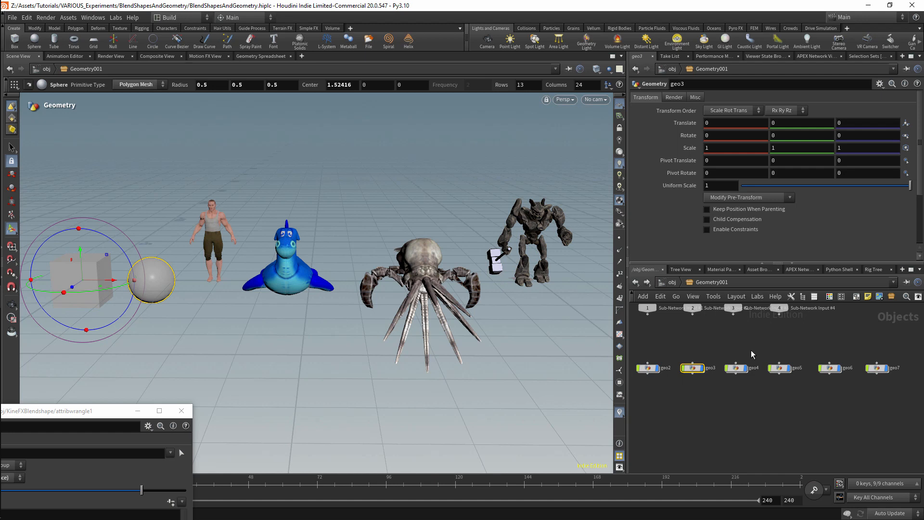
left_click(736, 368)
left_click(779, 368)
left_click(829, 369)
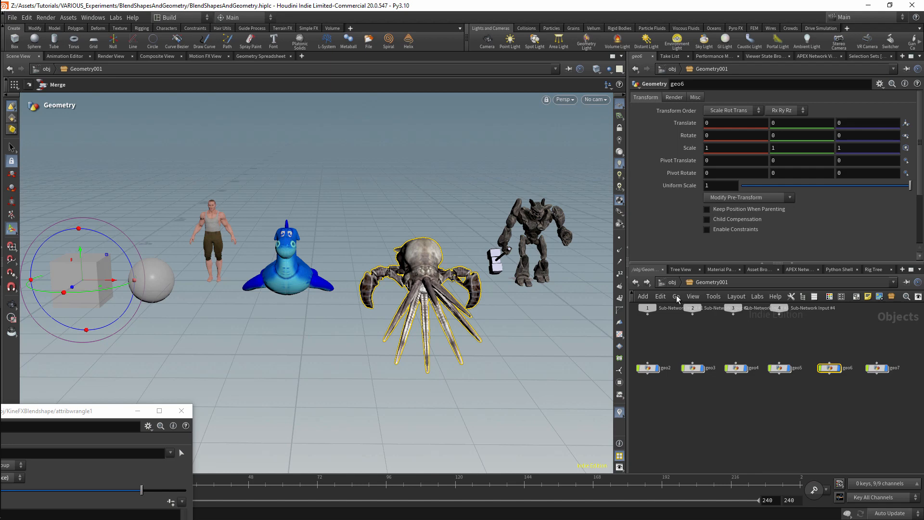
Open KineFXBlendshape from the object level, review the characterblendshapes1 connections, and return to the object level
key("u")
double_click(745, 376)
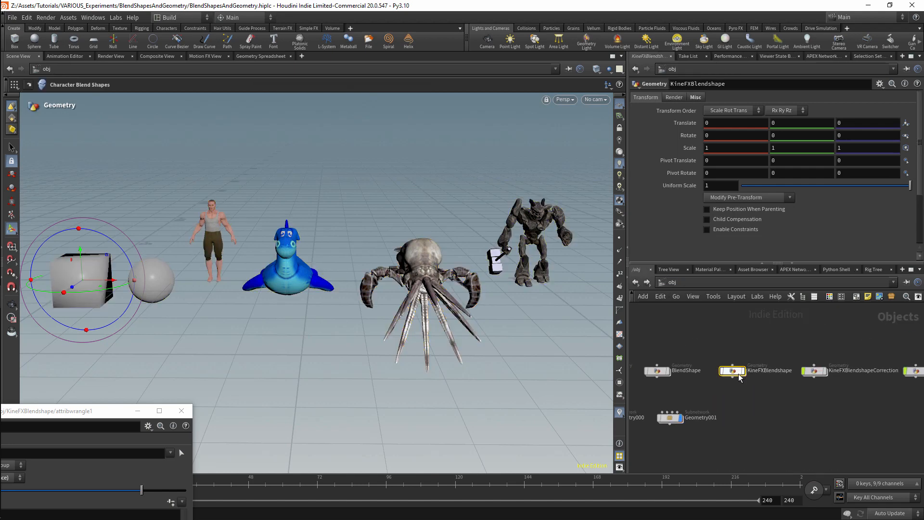
left_click(786, 386)
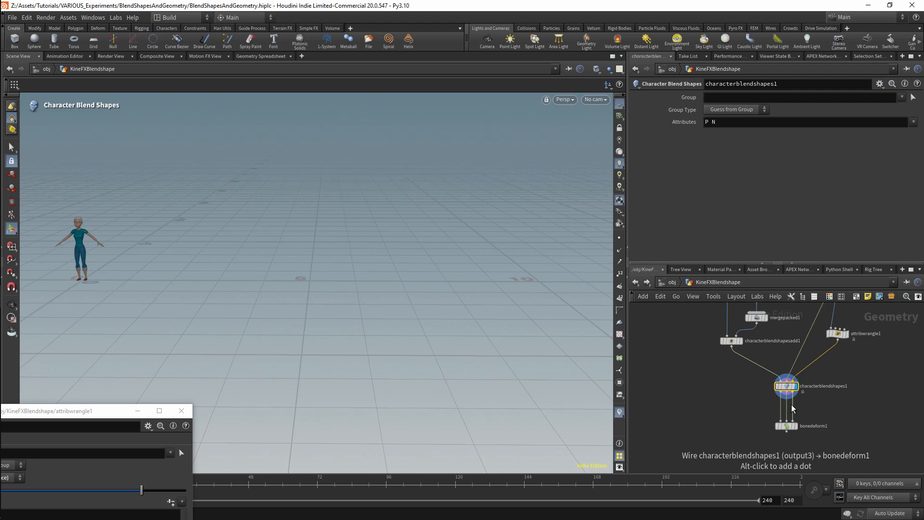
left_click(672, 283)
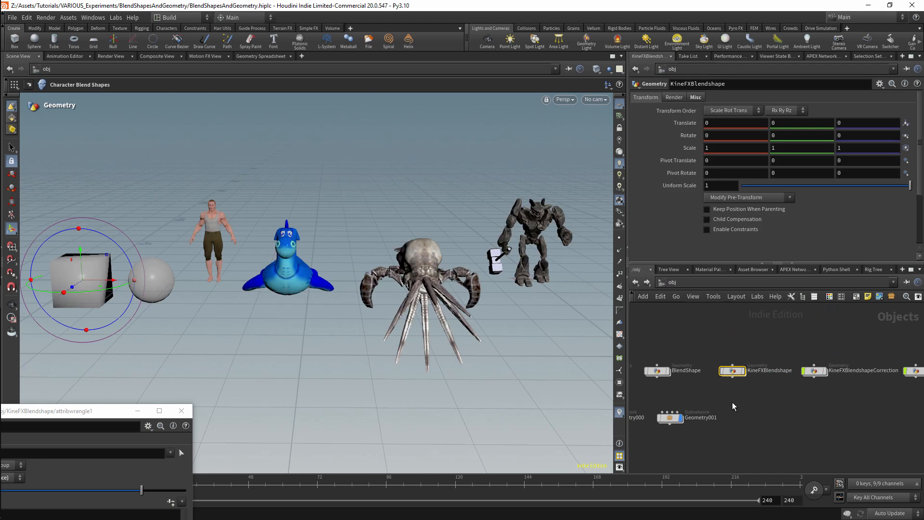
Open the KineFXBlendshapeCorrection object, bring the character into close view, and select the name1 node to examine its settings
middle_click_drag(845, 327, 748, 339)
scroll(761, 360, "up", 2)
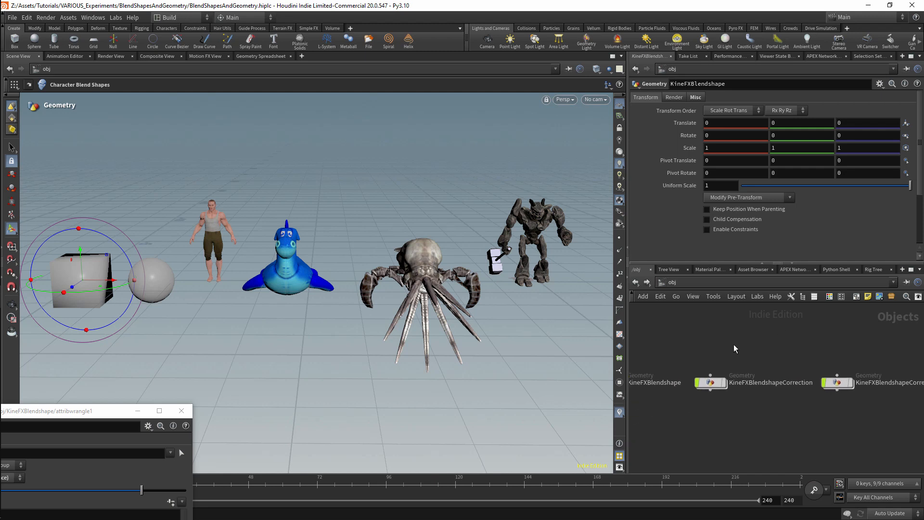
double_click(711, 382)
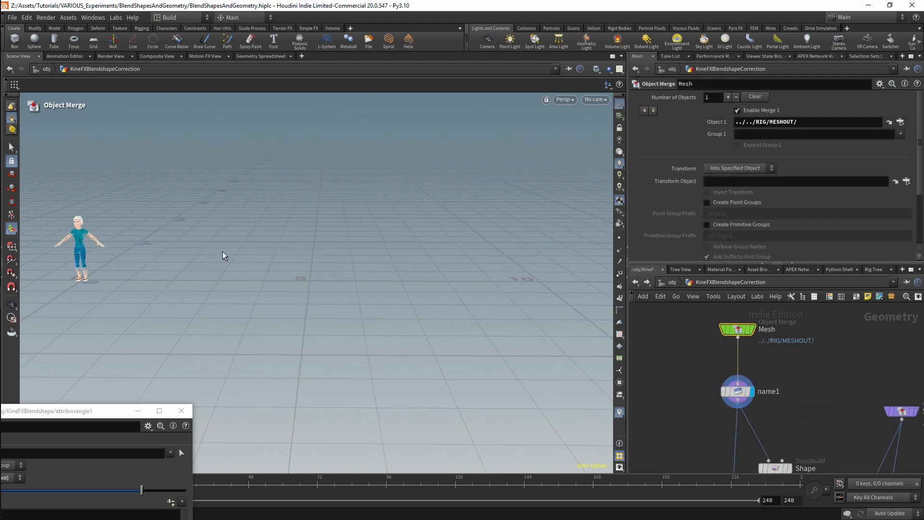
middle_click_drag(212, 260, 402, 268, "alt")
middle_click_drag(182, 267, 295, 273, "alt")
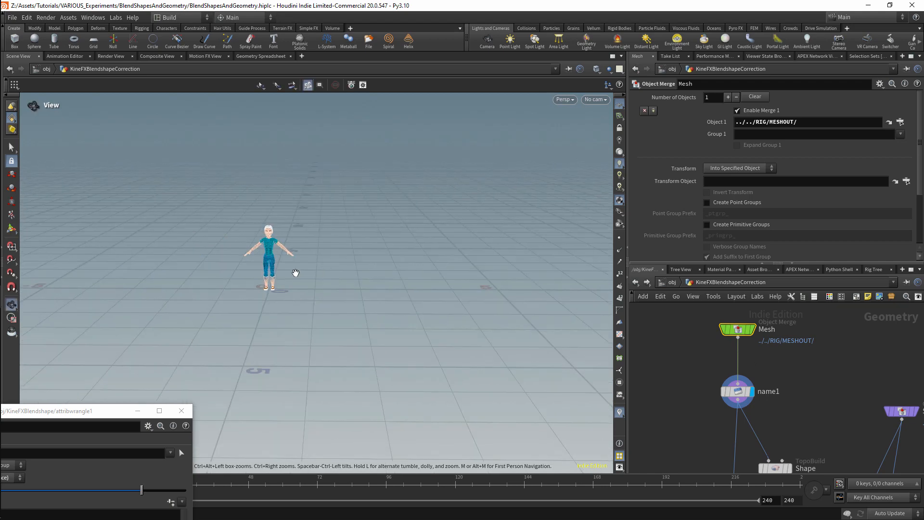
right_click_drag(295, 272, 423, 139, "alt")
middle_click_drag(320, 225, 371, 215, "alt")
right_click_drag(371, 215, 410, 171, "alt")
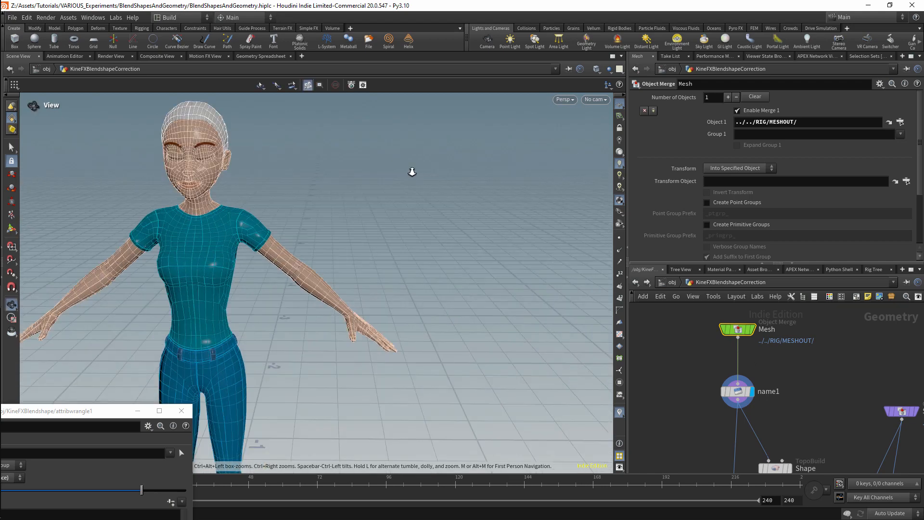
middle_click_drag(375, 208, 430, 205, "alt")
left_click_drag(673, 361, 739, 399)
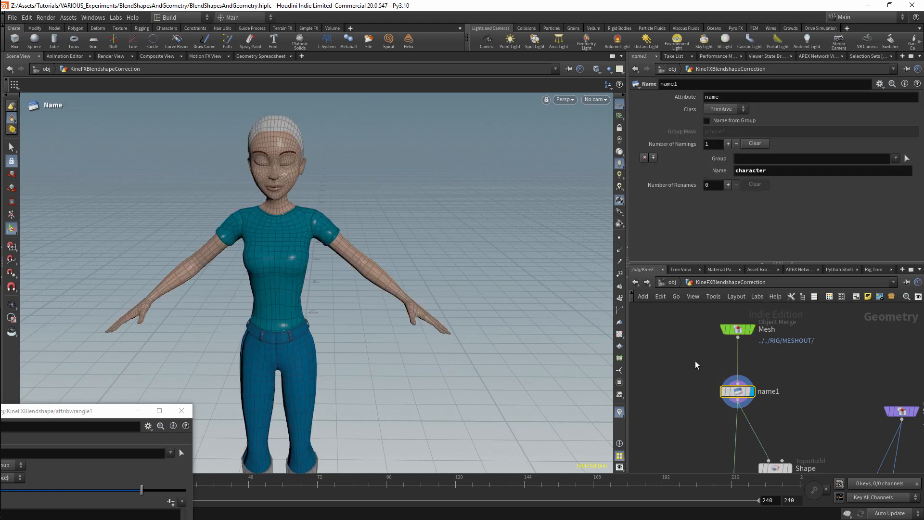
left_click_drag(392, 204, 378, 196, "alt")
middle_click_drag(396, 231, 489, 203, "alt")
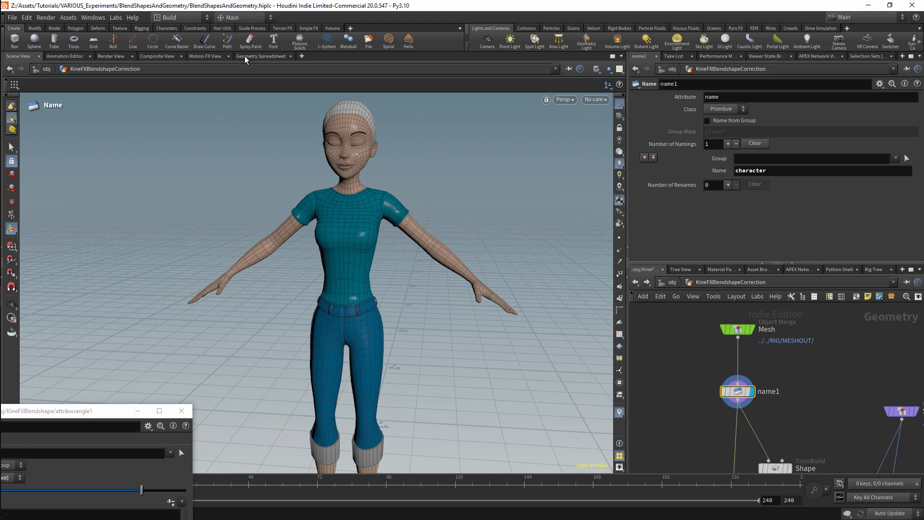
Compare the primitive name attribute of the name1 and Shape nodes in the geometry spreadsheet
left_click(245, 56)
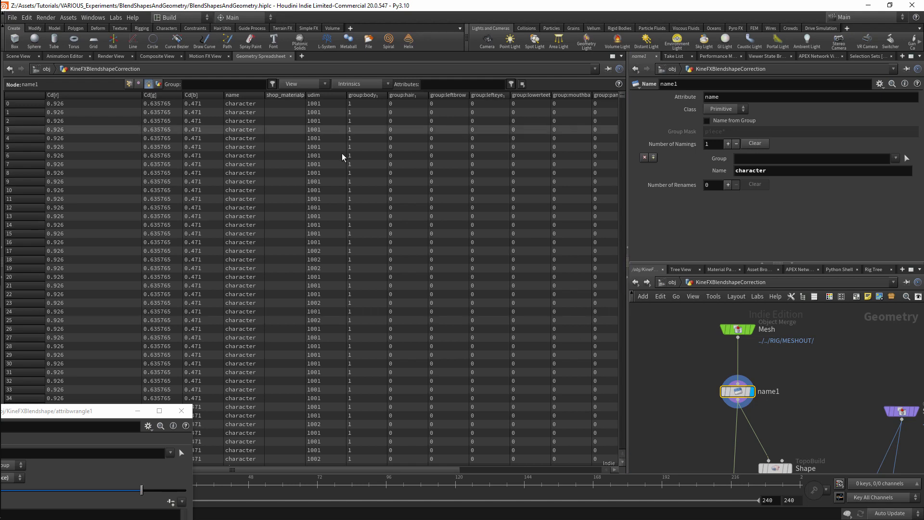
left_click_drag(622, 95, 640, 464)
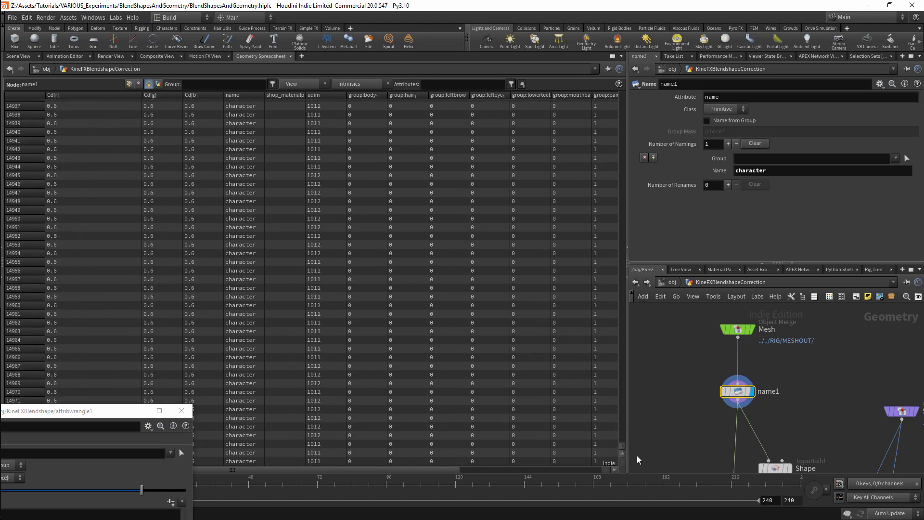
middle_click_drag(640, 464, 626, 343)
left_click(761, 347)
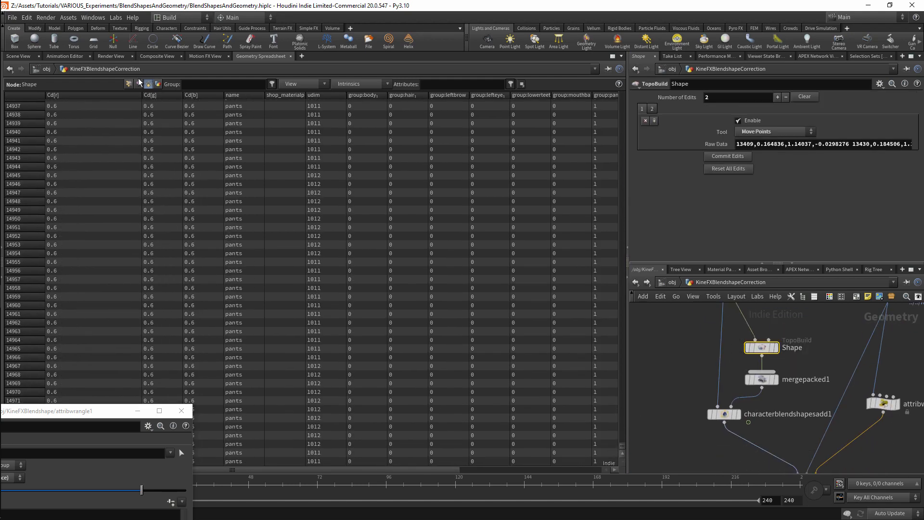
Return to the 3D scene view and inspect the edits of the Shape node on the character's head and shoulder
left_click(20, 56)
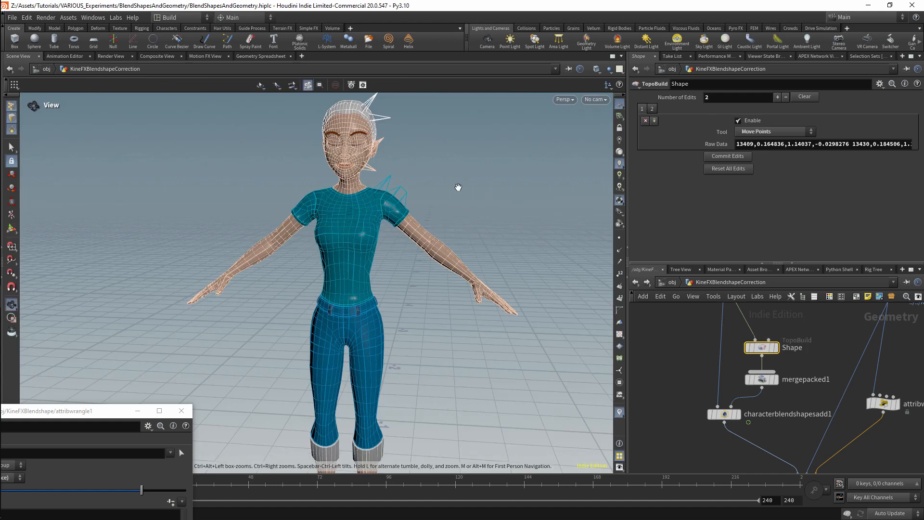
scroll(492, 188, "down", 3)
left_click_drag(492, 189, 736, 337)
left_click_drag(477, 207, 511, 209, "alt")
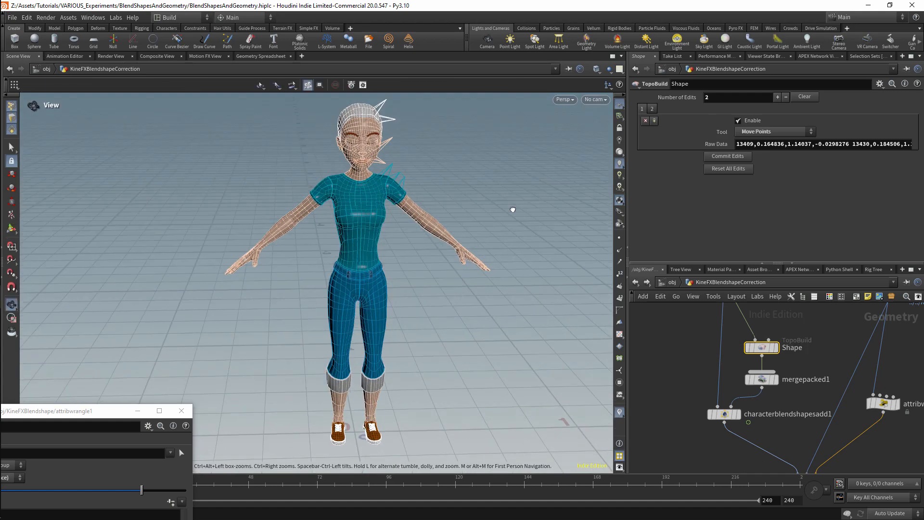
scroll(512, 208, "up", 3)
left_click(774, 347)
left_click_drag(456, 178, 400, 121)
Display the characterblendshapes1 node and set the Shape value of attribwrangle1 to 0.897
middle_click_drag(859, 387, 852, 315)
left_click(800, 410)
left_click(814, 409)
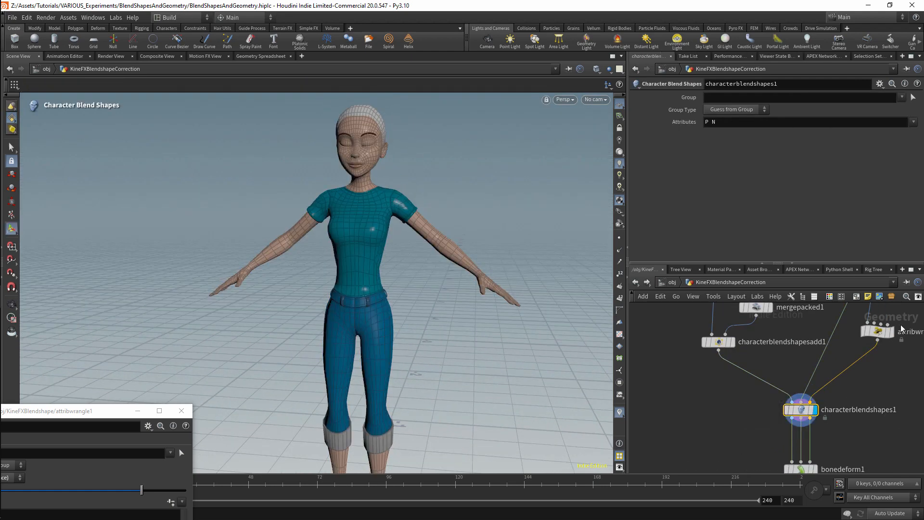
left_click(876, 331)
left_click_drag(743, 148, 893, 152)
middle_click_drag(771, 326, 773, 377)
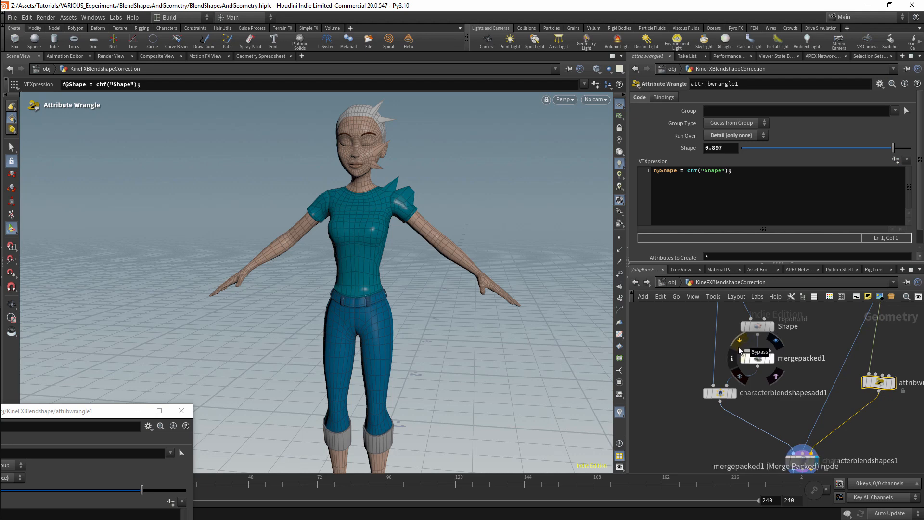
Go back to the object level and open KineFXBlendshapeCorrection1 to examine its node network of separate mesh branches
left_click(663, 283)
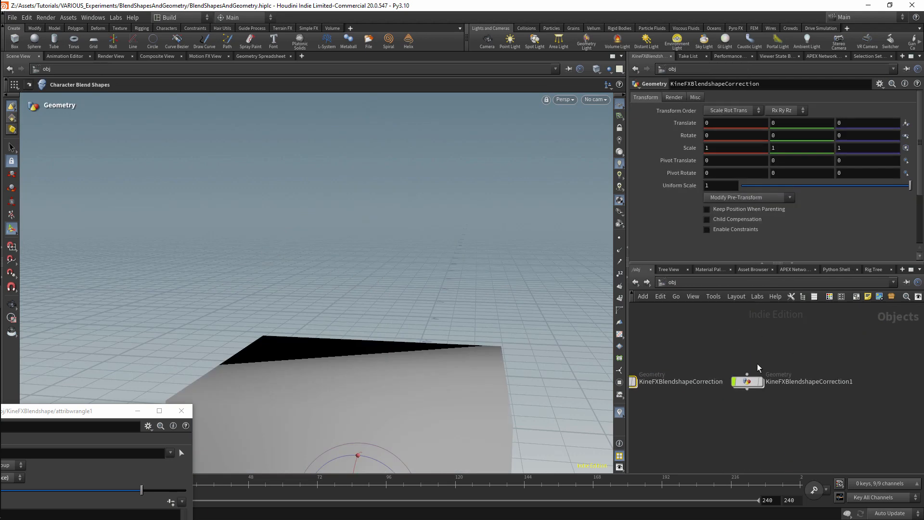
double_click(748, 380)
scroll(853, 376, "up", 3)
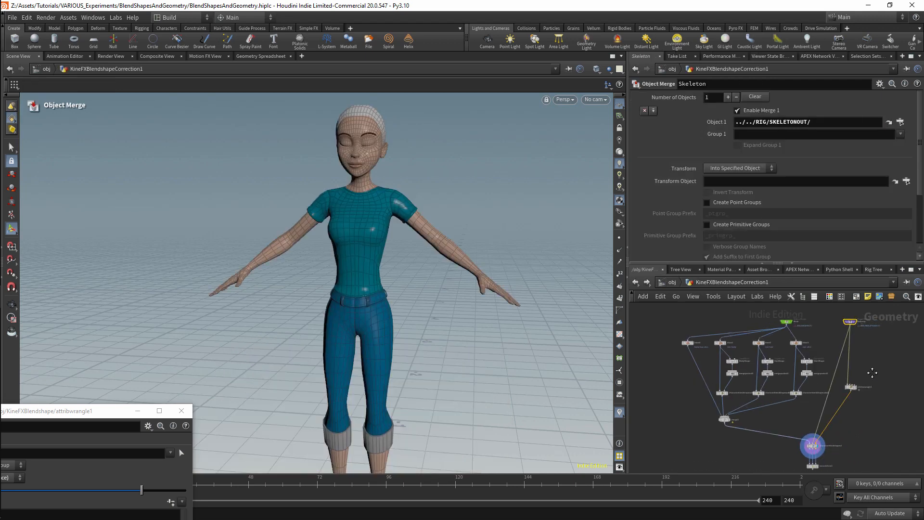
middle_click_drag(882, 368, 900, 379)
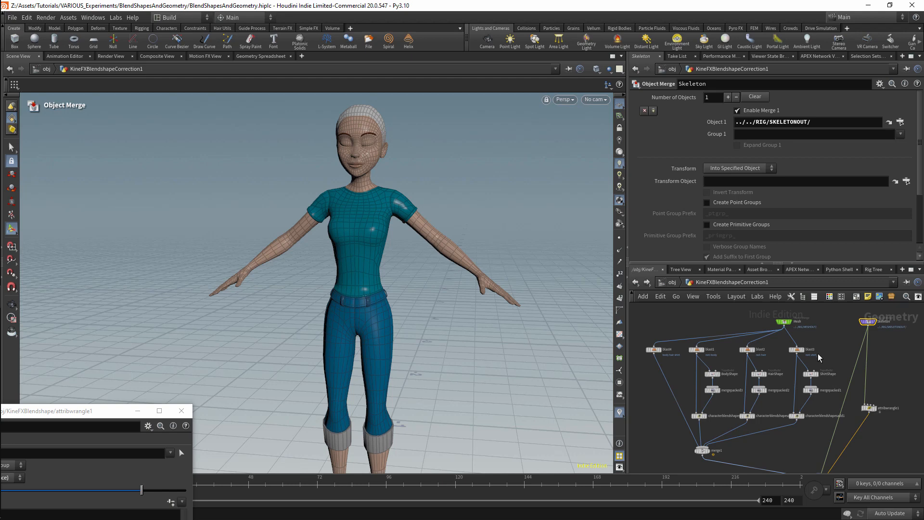
left_click_drag(783, 361, 783, 357)
Display the blast3 node that isolates the shirt and compare it with the ShirtShape node's edited mesh
left_click(802, 350)
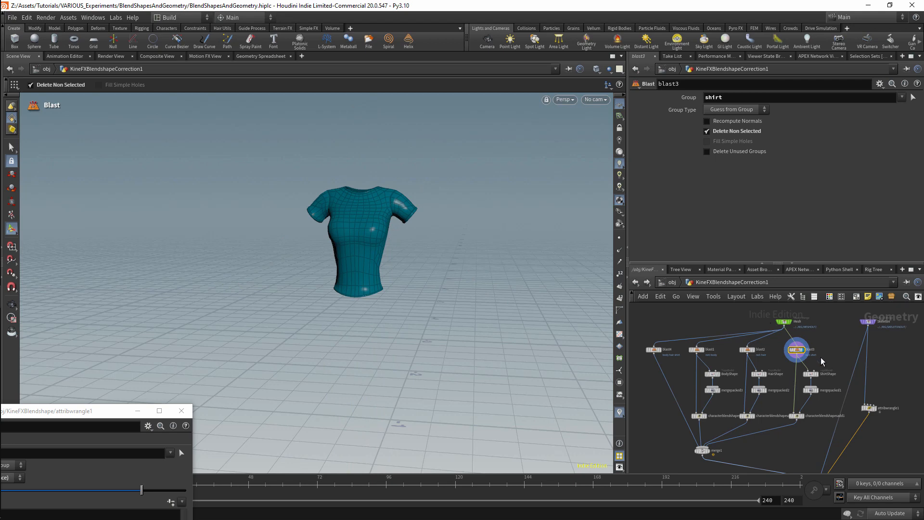
left_click(811, 374)
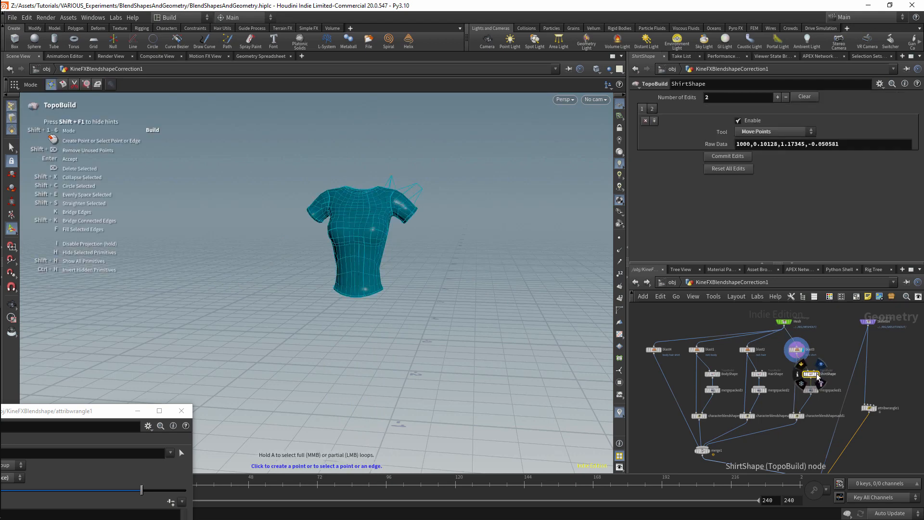
left_click(820, 374)
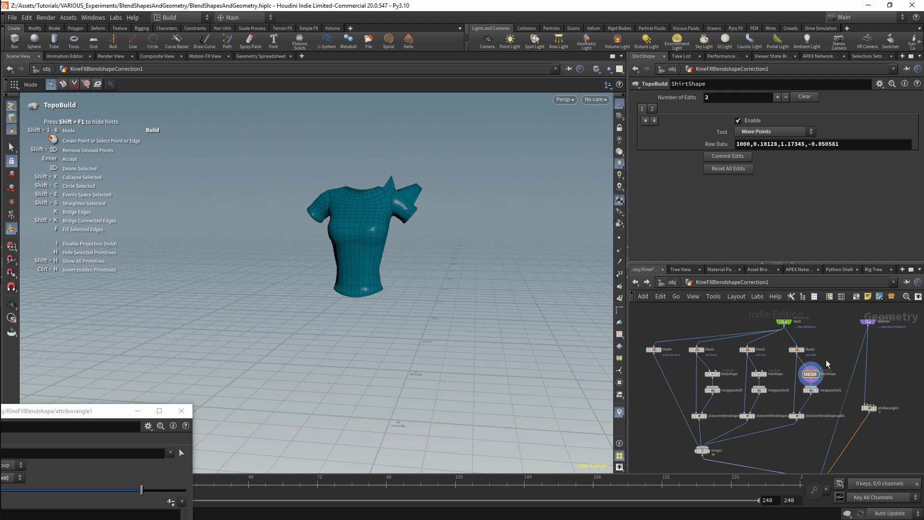
left_click(812, 391)
Display the blast2 node for the hair group, followed by the blast node that isolates the body
left_click(780, 356)
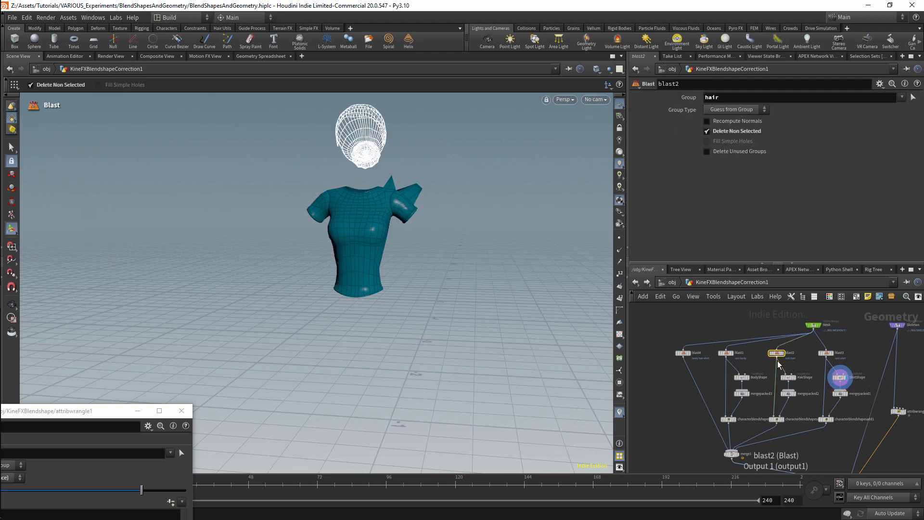
left_click(785, 357)
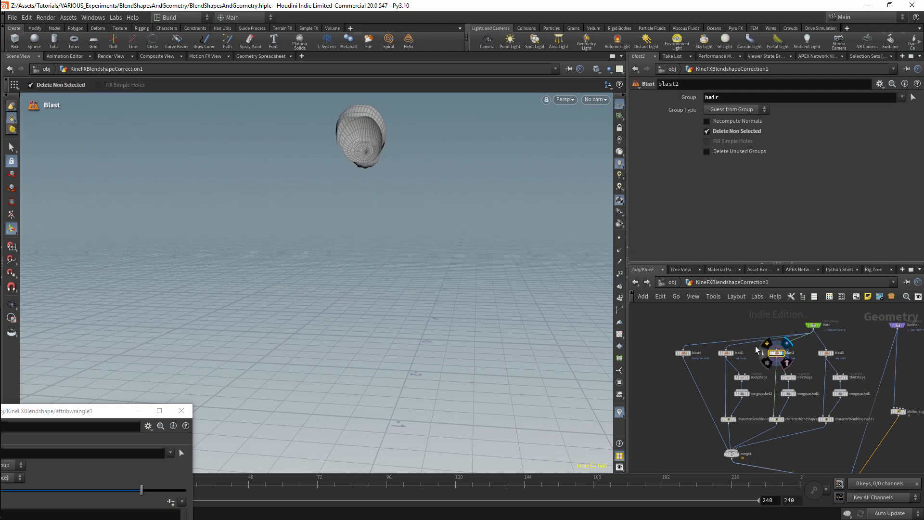
left_click(733, 357)
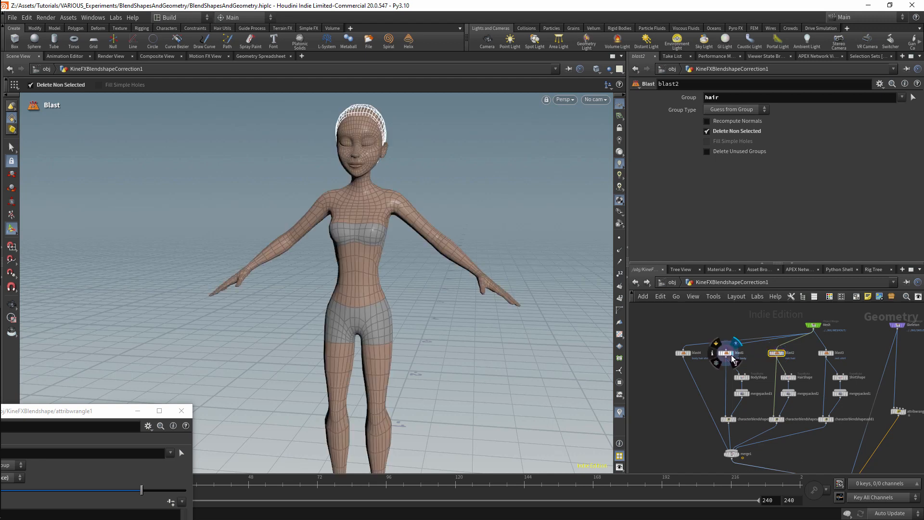
Display the body branch's characterblendshapesadd3 node, followed by the blast4 node that isolates the meshes without blend shapes
left_click(736, 420)
middle_click_drag(749, 428, 771, 403)
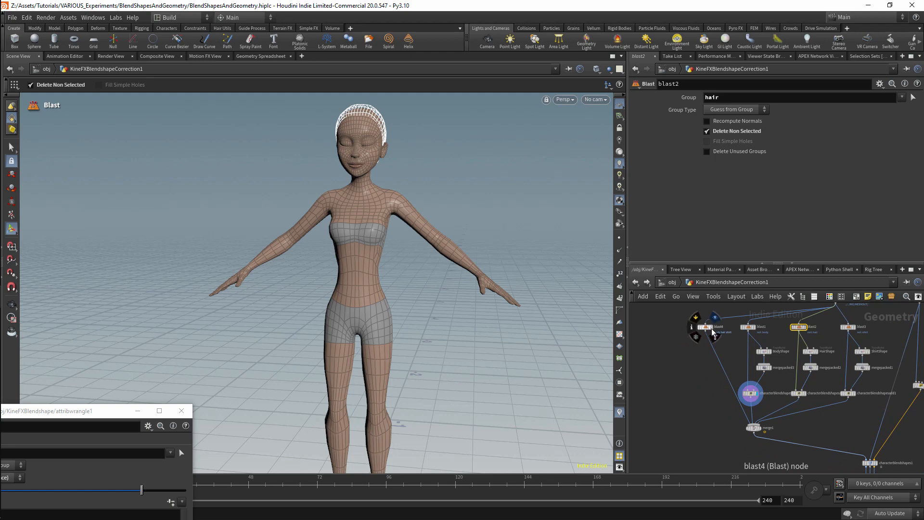
left_click(712, 329)
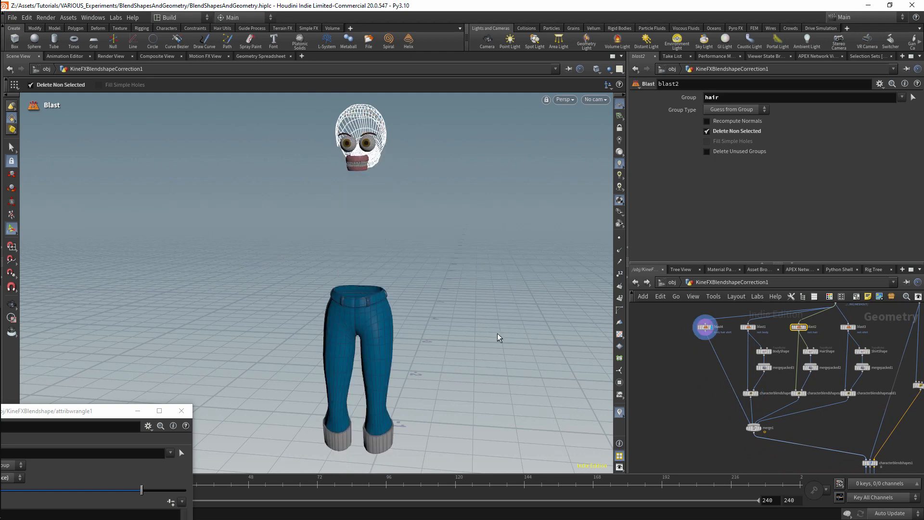
right_click_drag(497, 333, 415, 327, "alt")
middle_click_drag(415, 327, 479, 287, "alt")
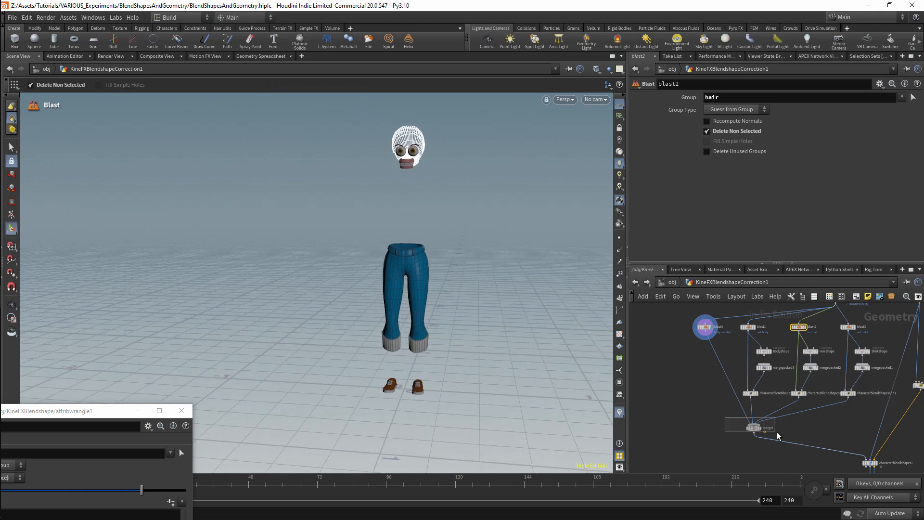
Display the merge1 node that recombines the mesh branches, followed by the characterblendshapes1 node
left_click(763, 428)
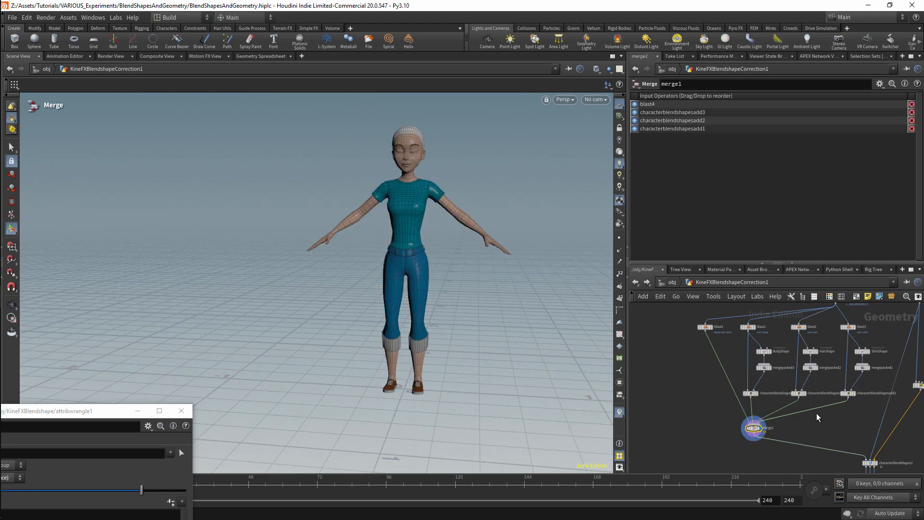
middle_click_drag(890, 456, 819, 412)
scroll(847, 409, "up", 3)
left_click(784, 423)
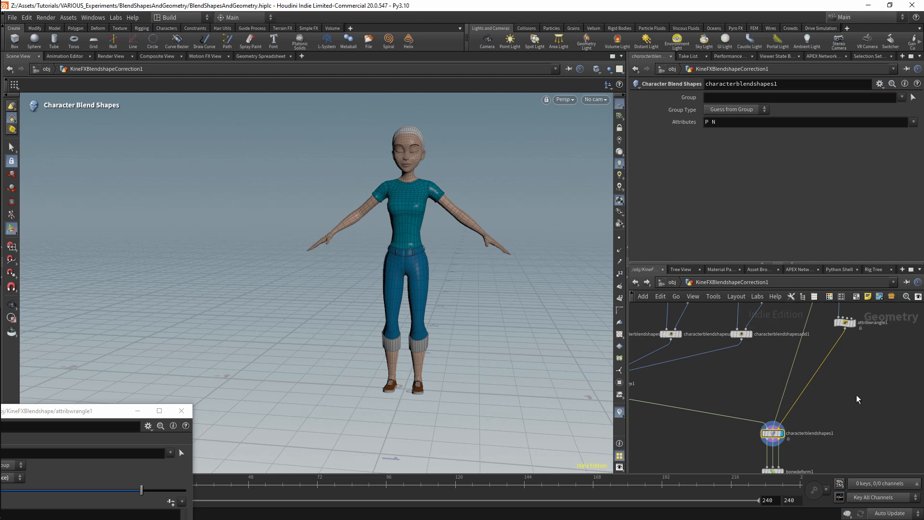
Set attribwrangle1's Bodyshape to 0.348, Hairshape to 0.684 and Shirtshape to 0.761
middle_click_drag(856, 394, 836, 427)
left_click(828, 357)
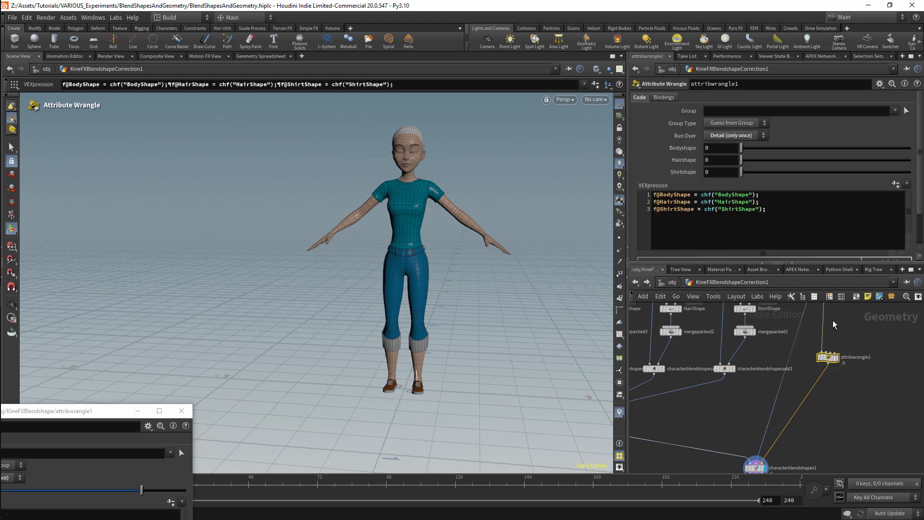
left_click_drag(748, 148, 893, 159)
left_click_drag(830, 147, 881, 160)
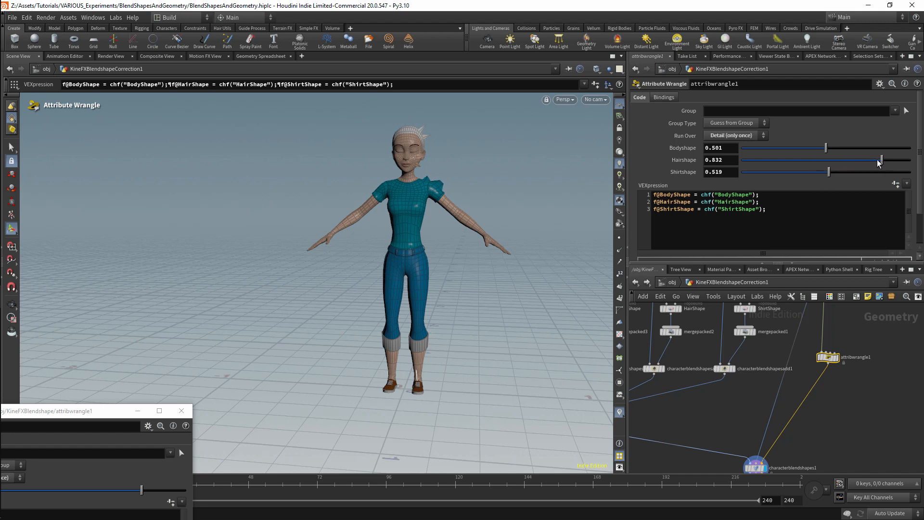
left_click_drag(826, 148, 783, 153)
mouse_move(869, 163)
left_mouse_down()
mouse_move(854, 171)
mouse_move(869, 172)
mouse_move(858, 159)
left_mouse_up()
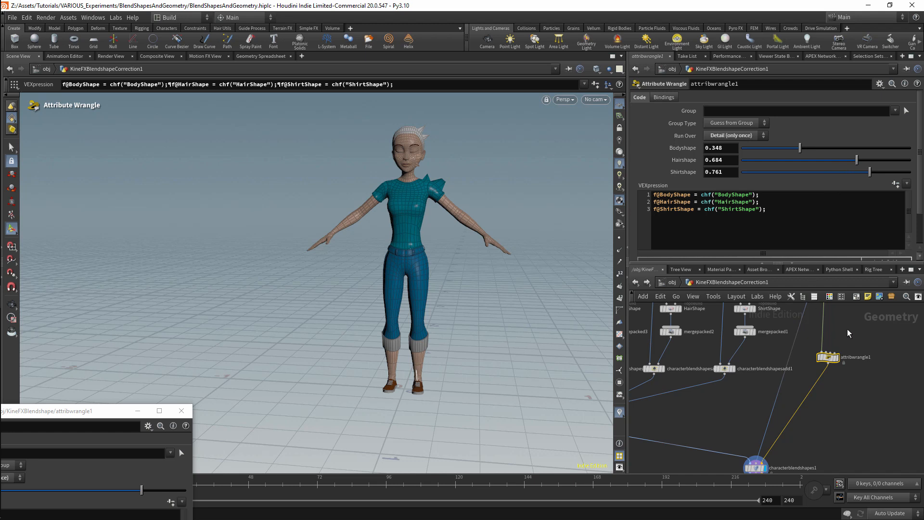
middle_click_drag(865, 344, 871, 357)
scroll(852, 339, "down", 3)
middle_click_drag(860, 323, 867, 371)
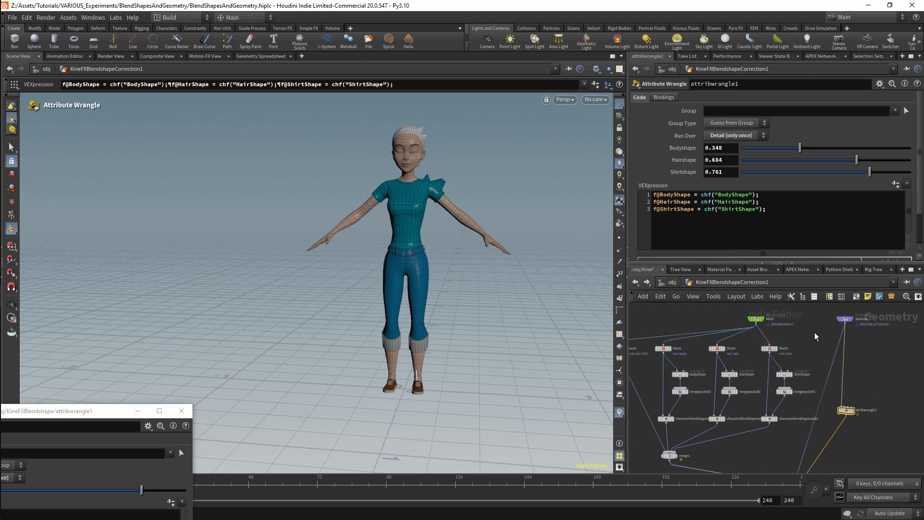
mouse_move(815, 332)
middle_mouse_down()
mouse_move(835, 327)
mouse_move(810, 330)
middle_mouse_up()
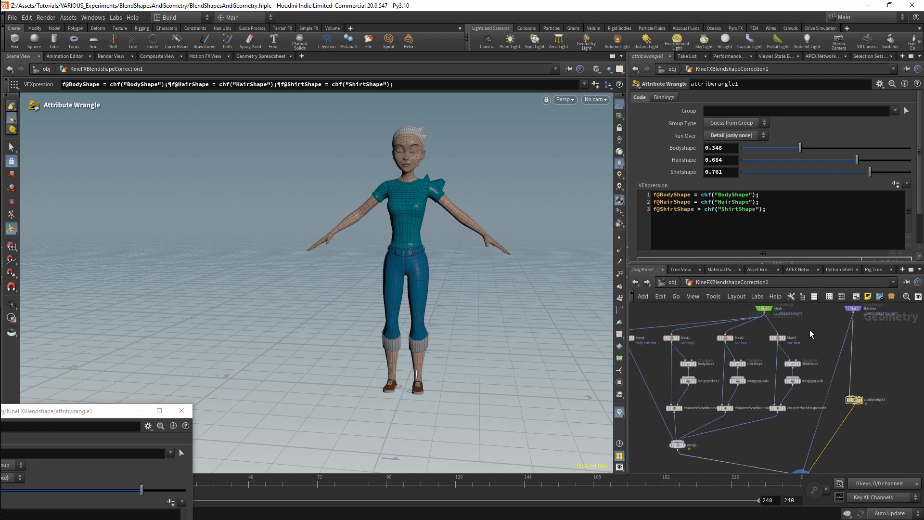
left_click(797, 415)
scroll(836, 330, "down", 5)
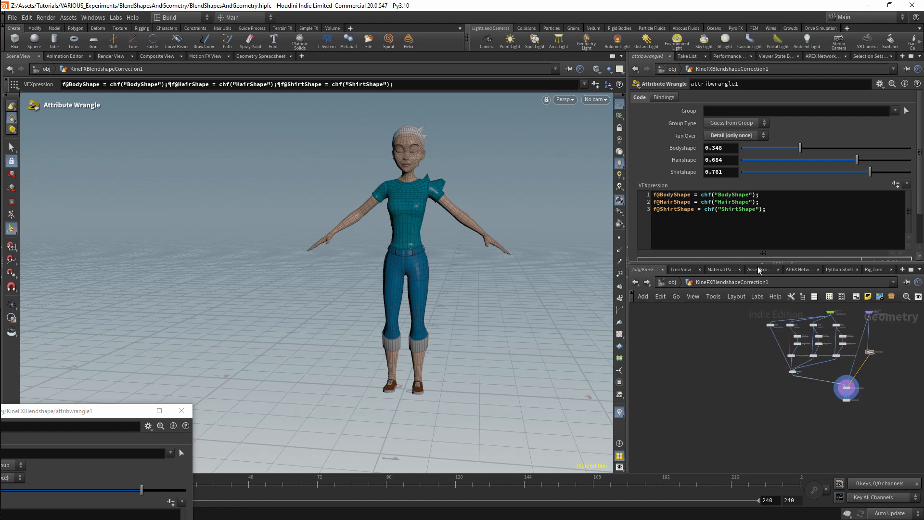